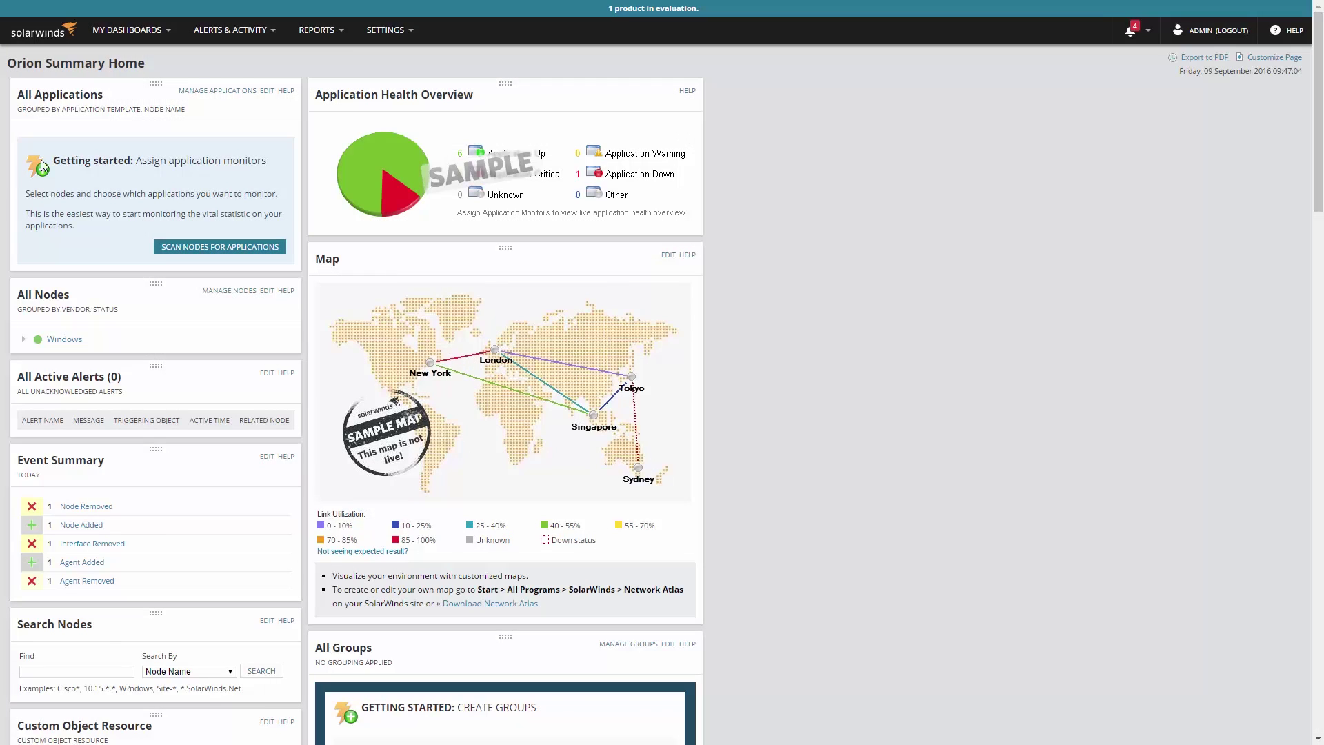
- Go to Manage Agents from All Settings and start adding a new agent
click(388, 27)
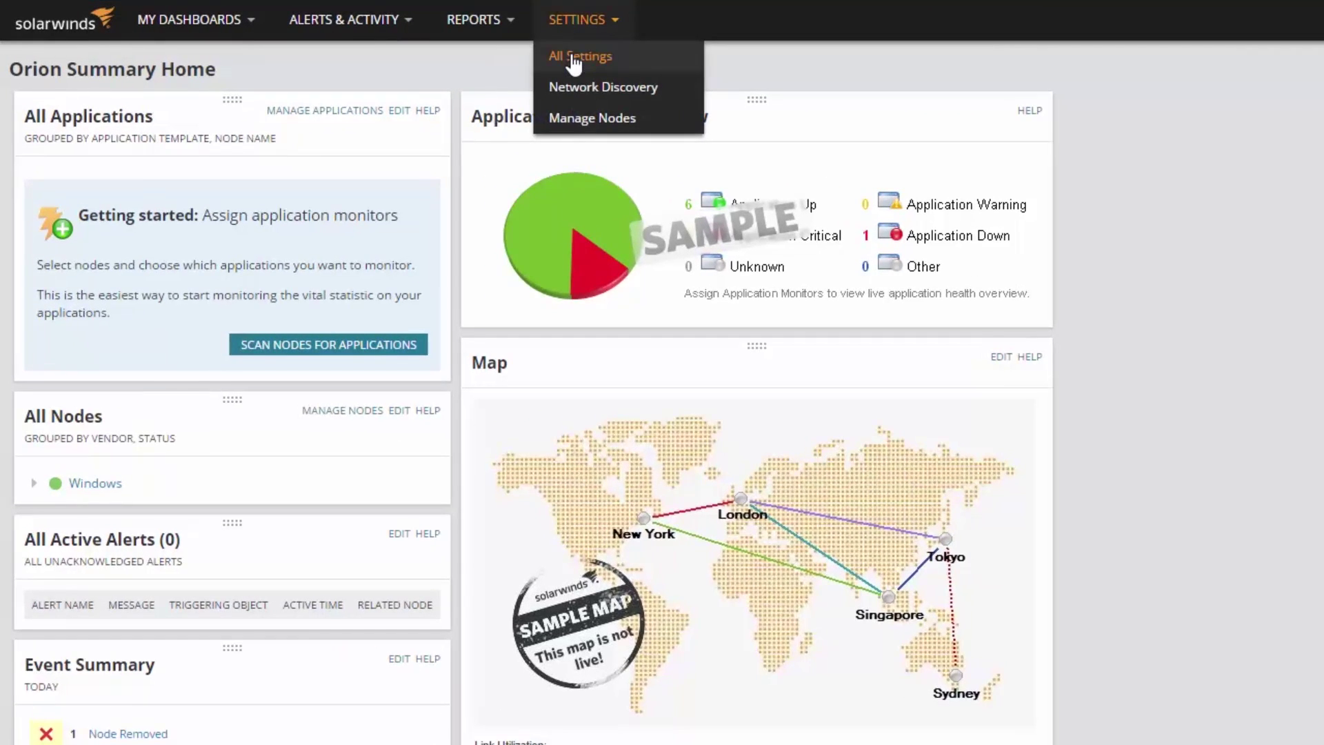
click(571, 56)
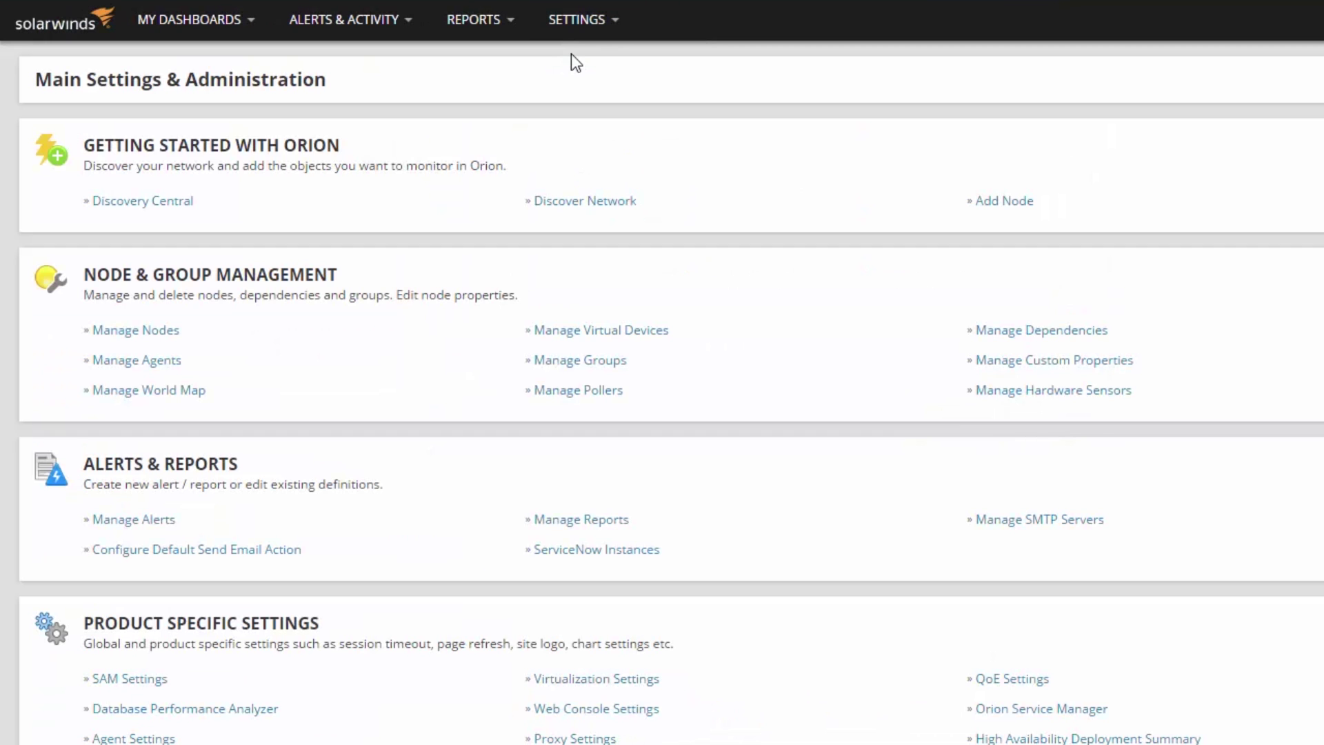
click(164, 361)
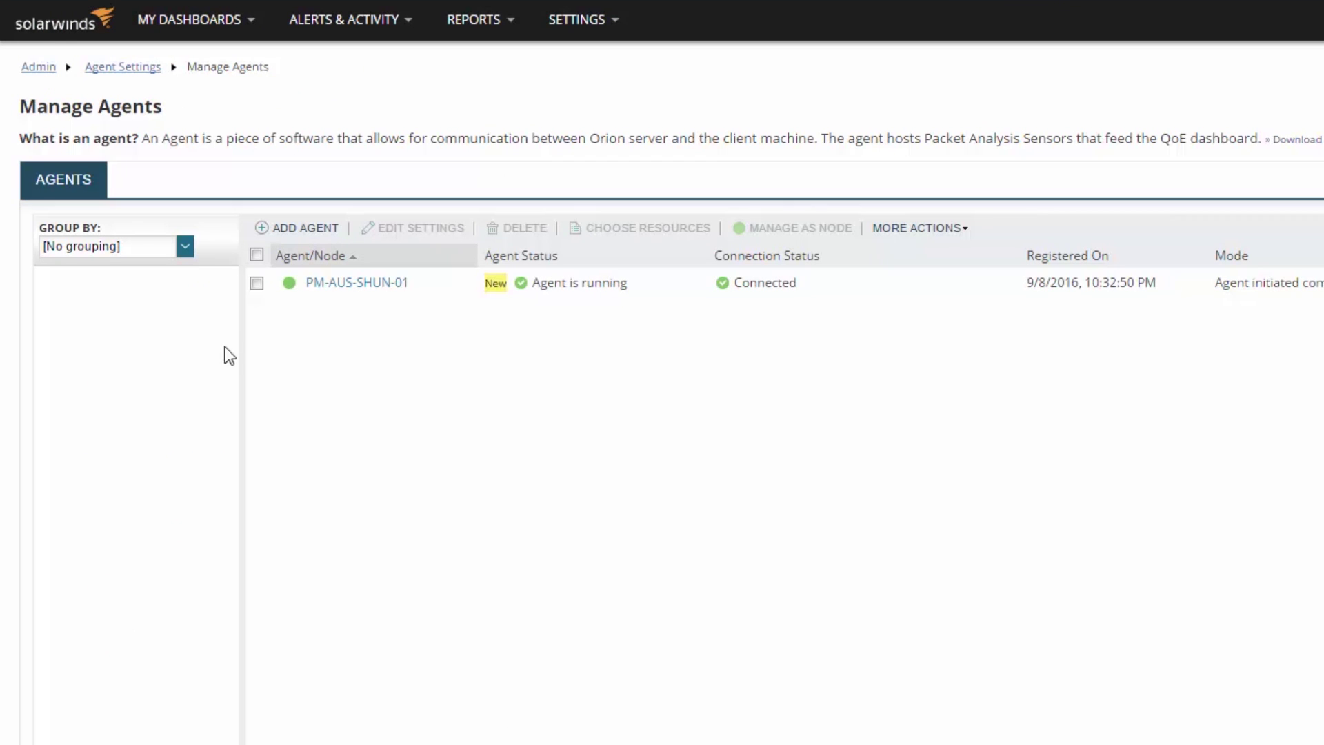
click(298, 229)
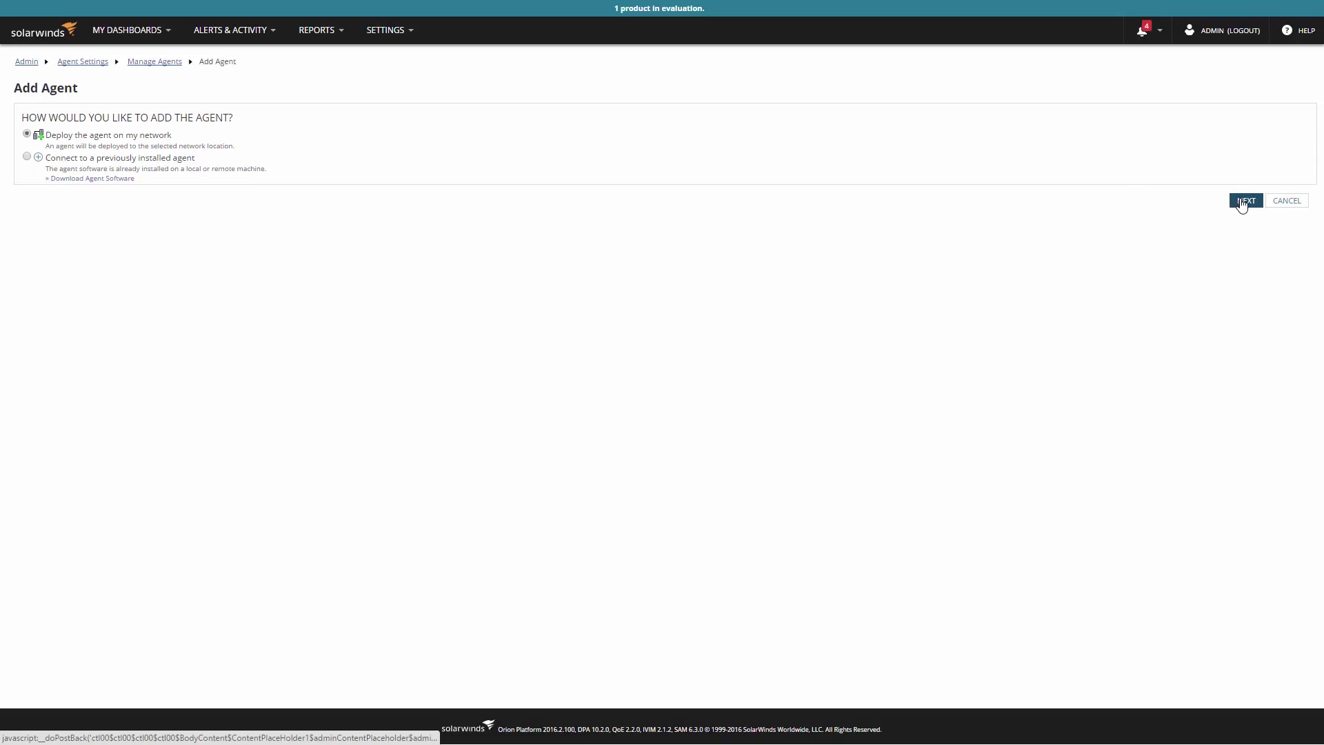
- Choose Deploy on network and add host 10.110.68.167 to the target list
click(1242, 201)
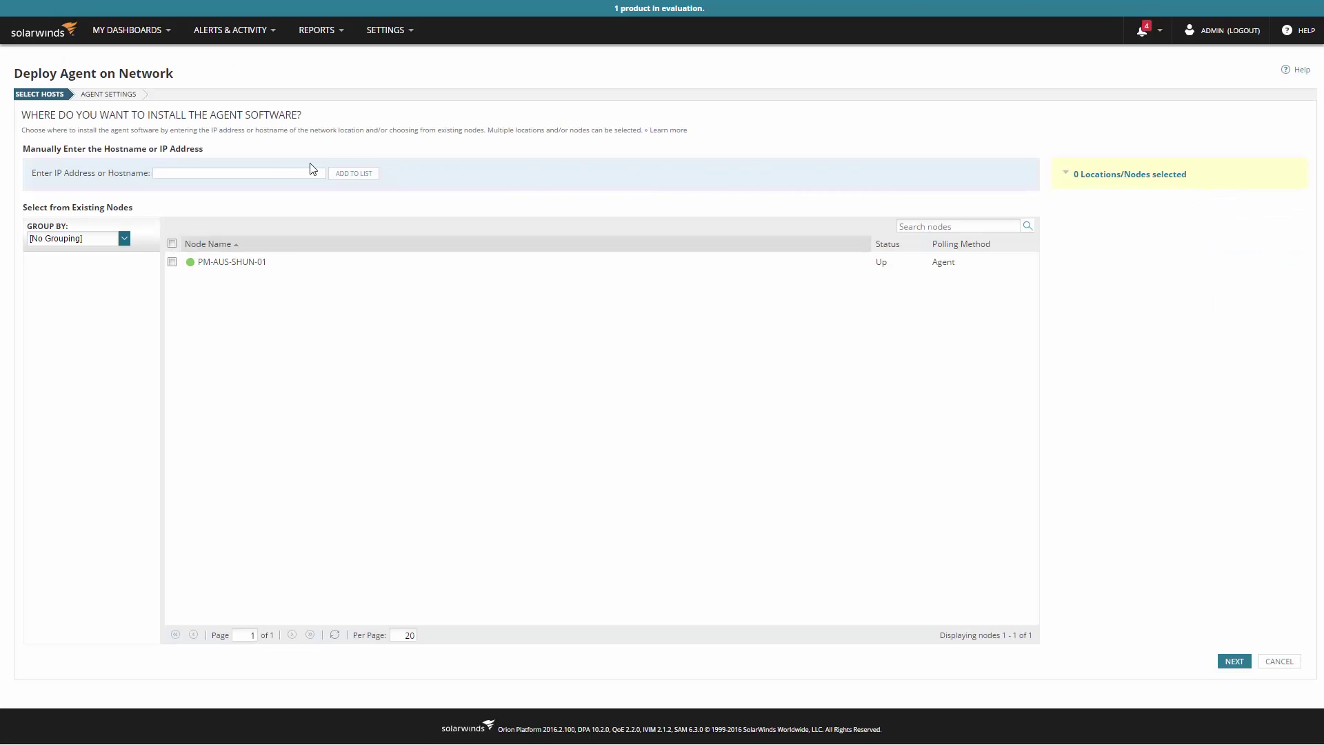
click(284, 172)
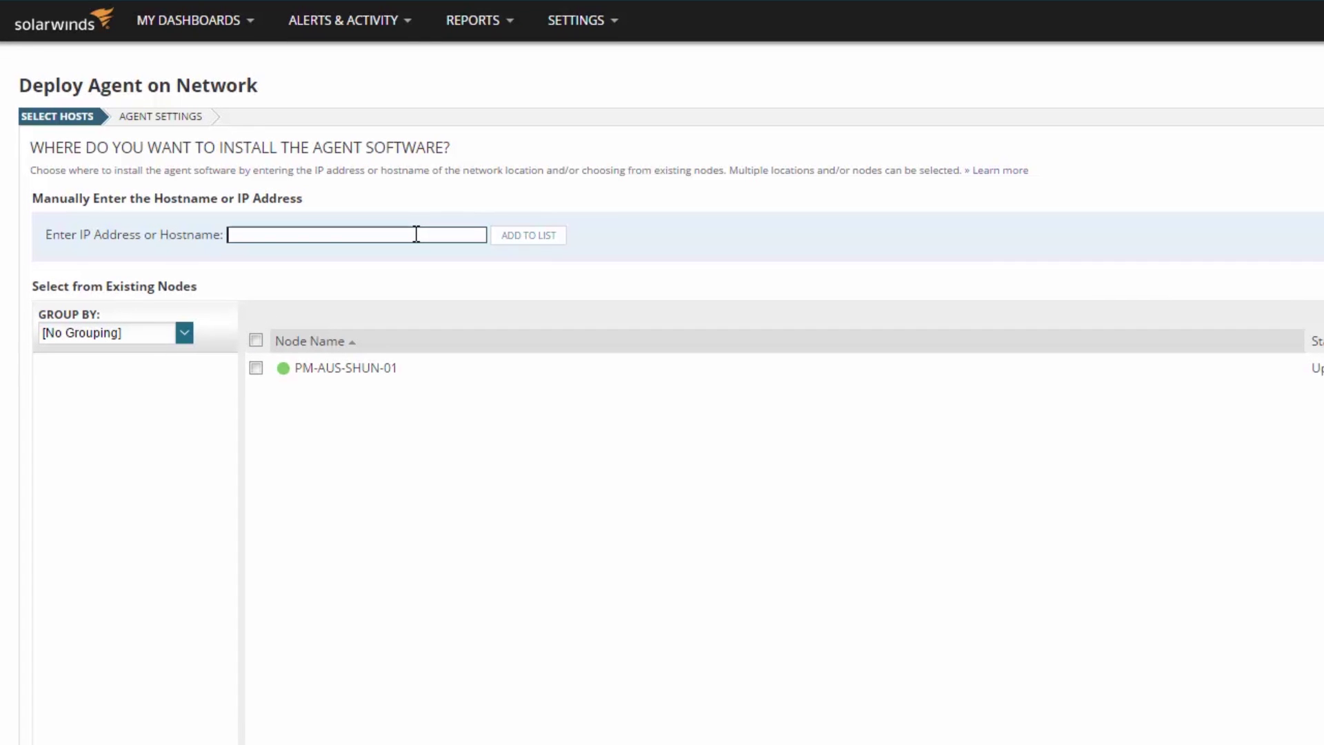
text(10.110.68.167)
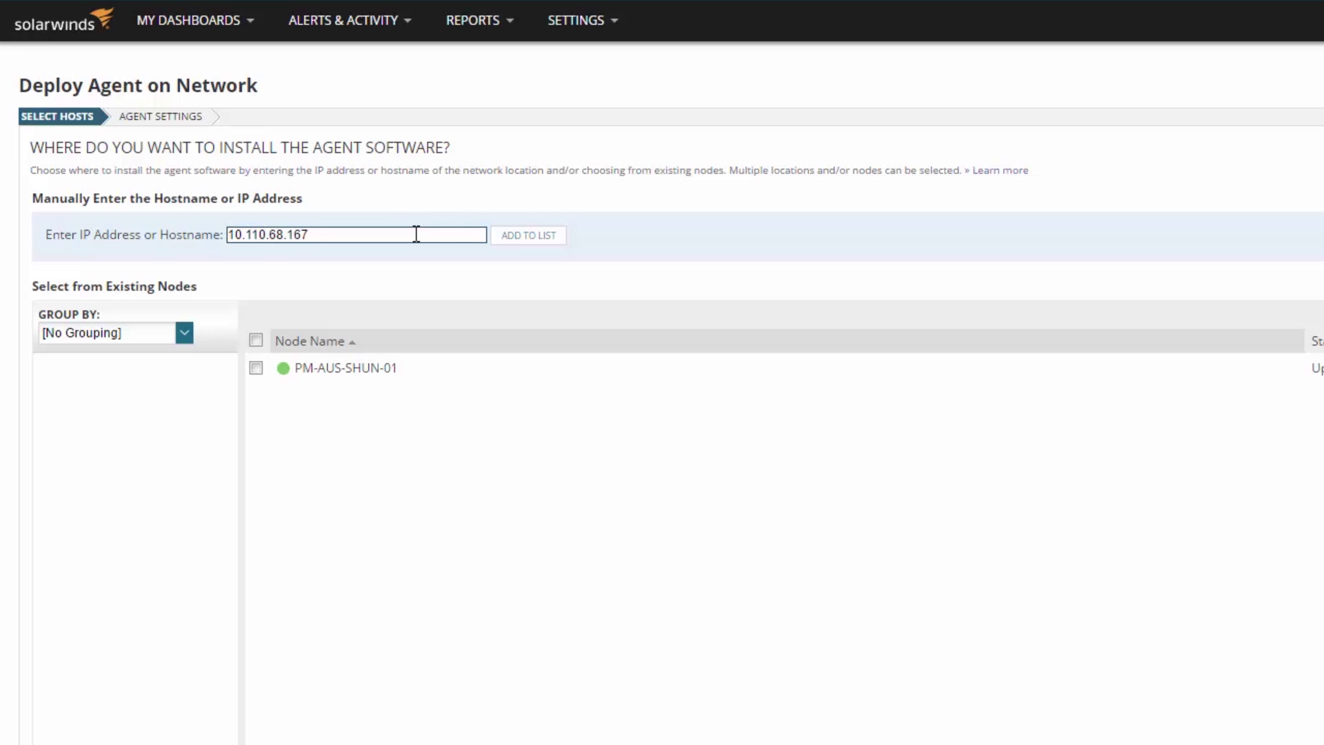
click(508, 243)
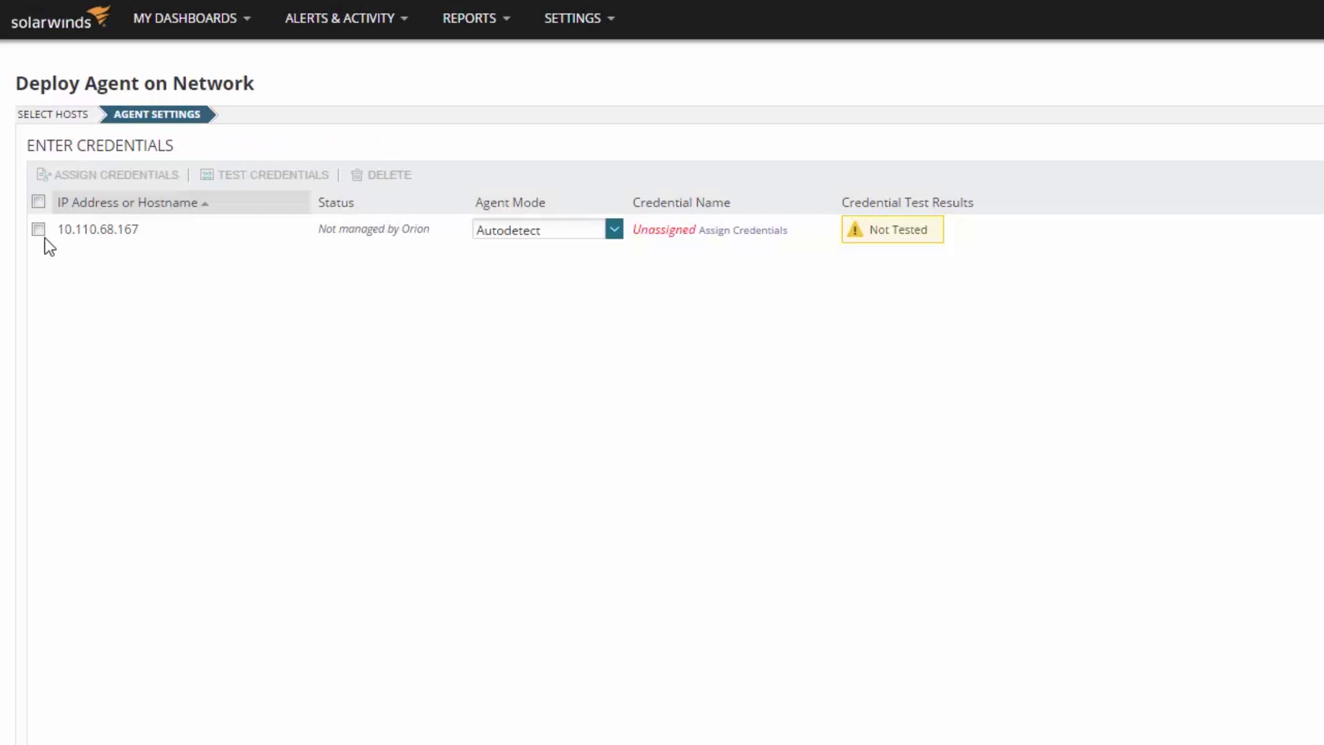
- Assign the saved Windows Admin credential to host 10.110.68.167
click(38, 231)
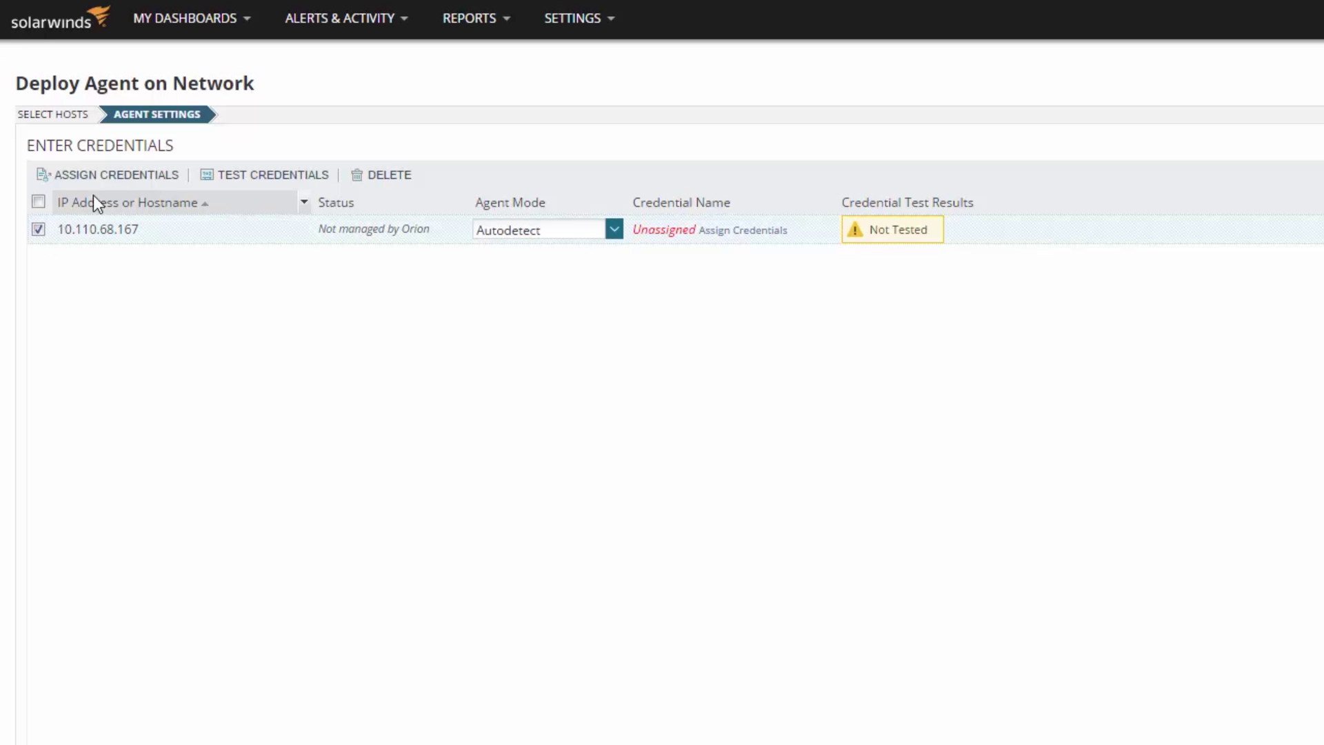
click(116, 176)
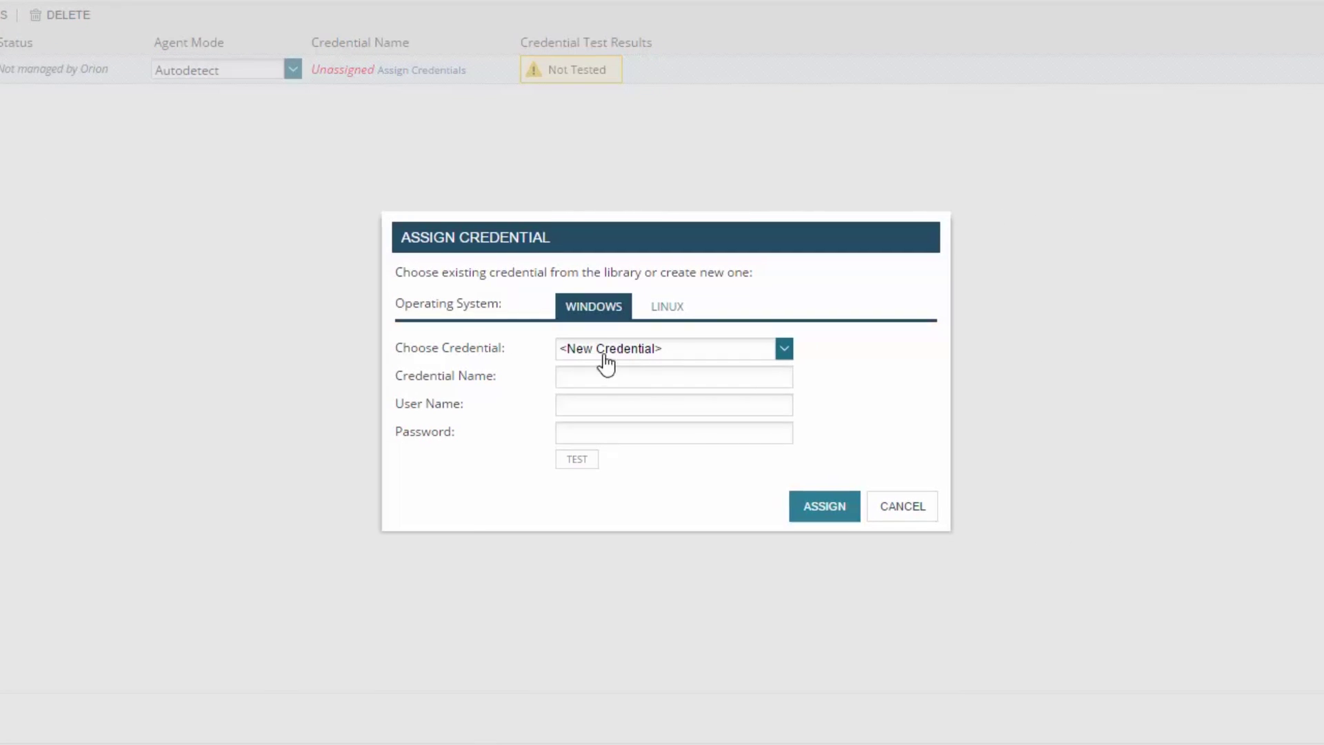
click(624, 352)
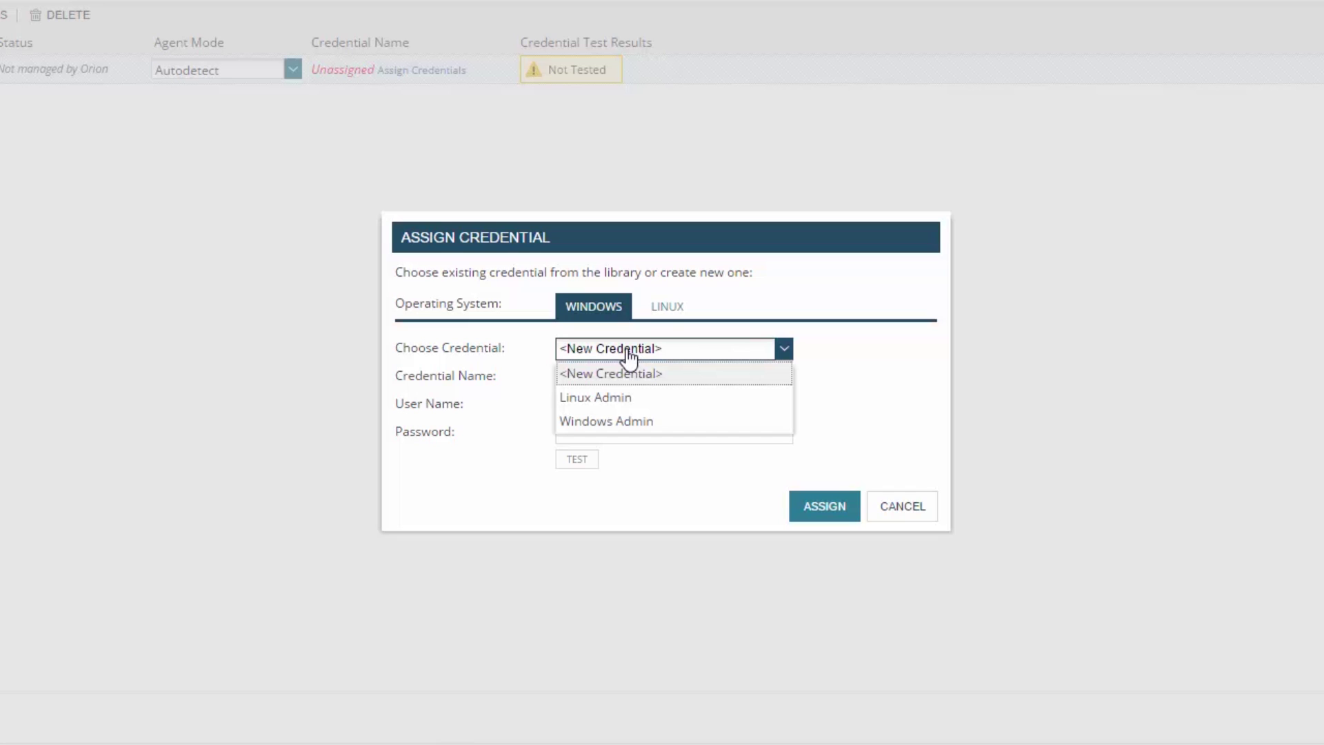
click(629, 422)
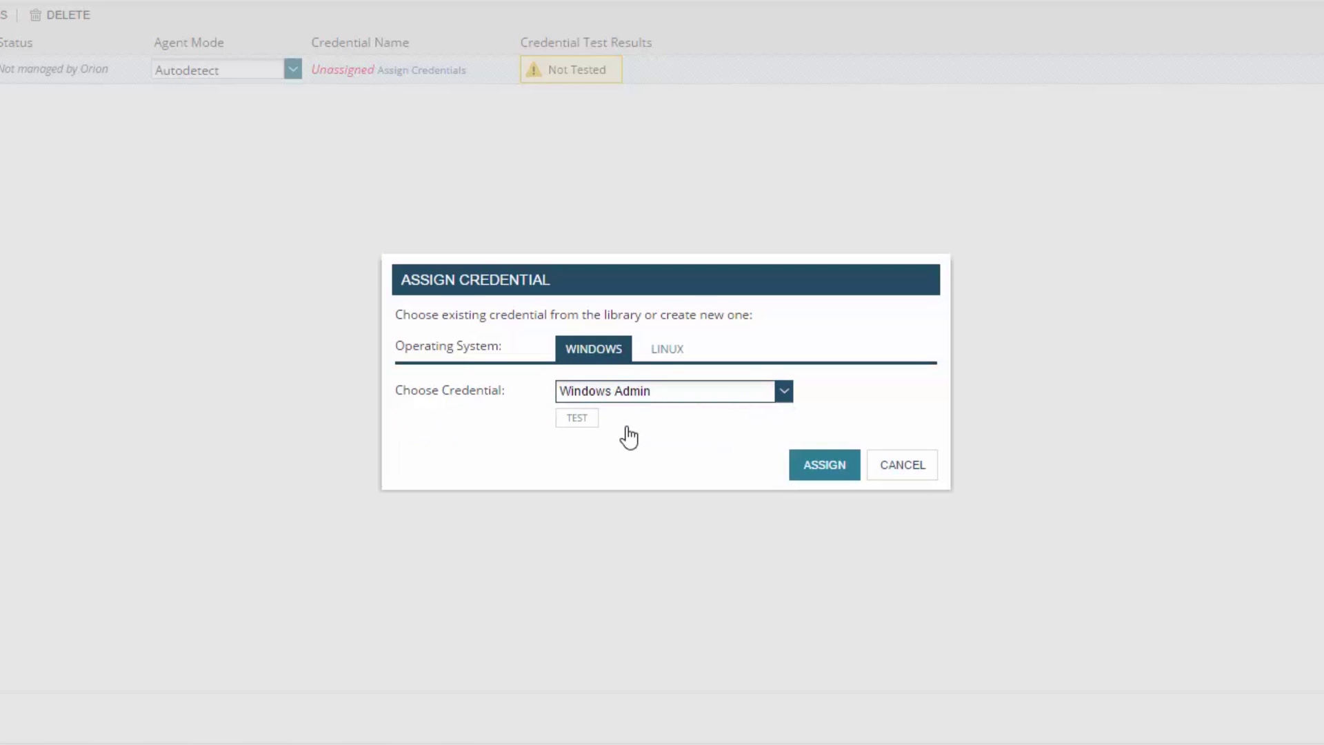
click(822, 468)
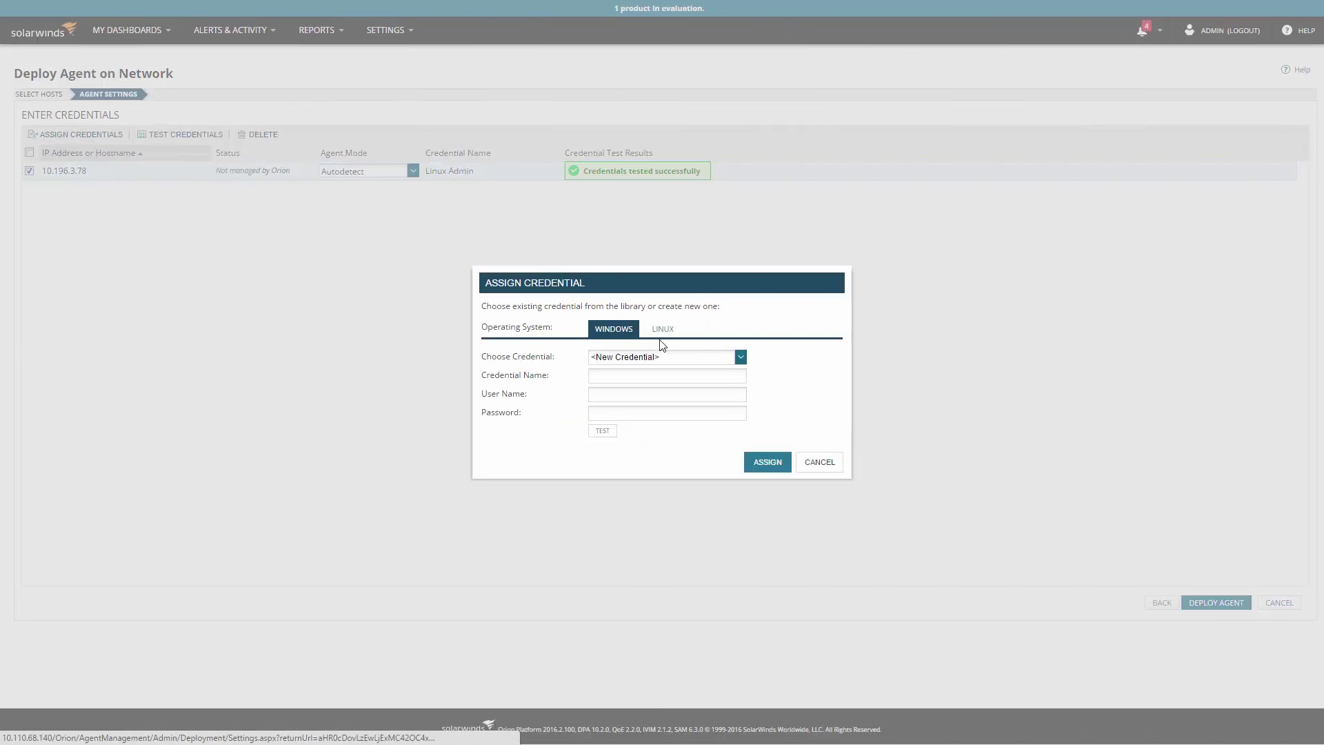
- Switch to a Linux credential with elevated (sudo) privileges and confirm the assignment
click(662, 321)
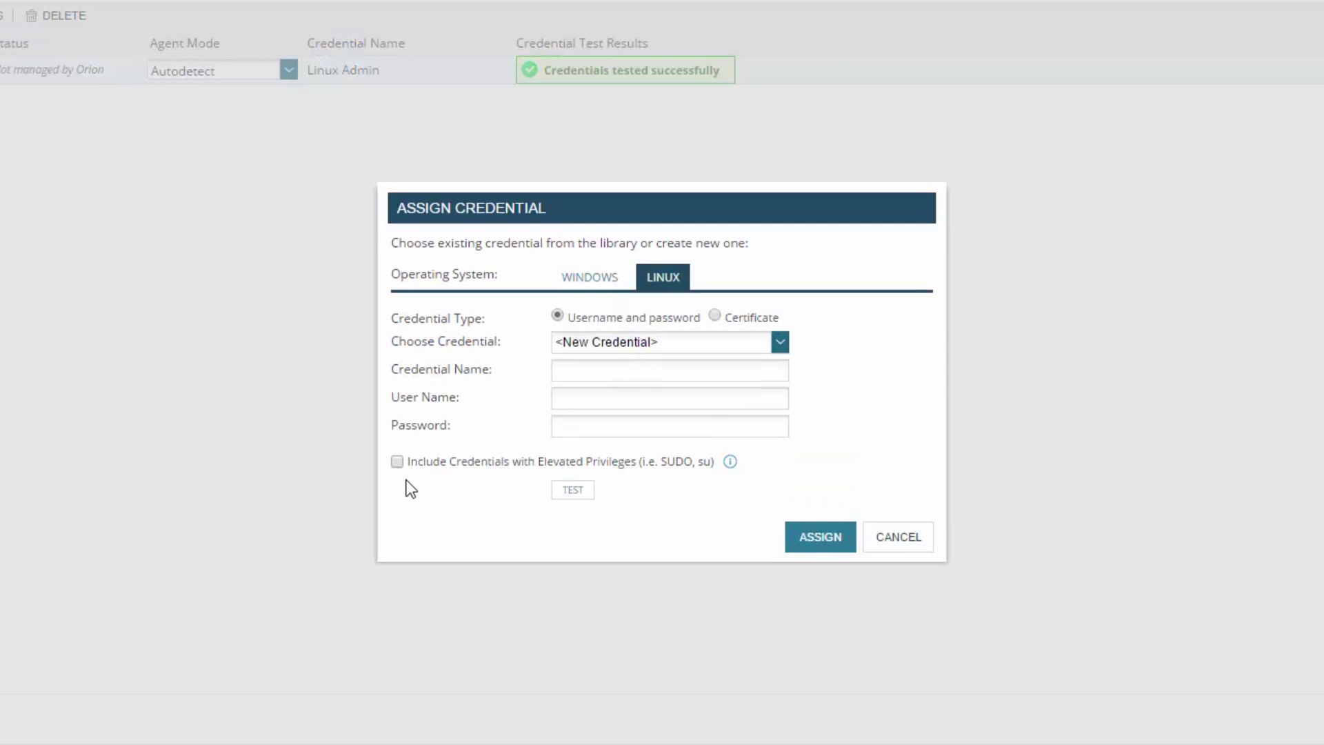
click(397, 462)
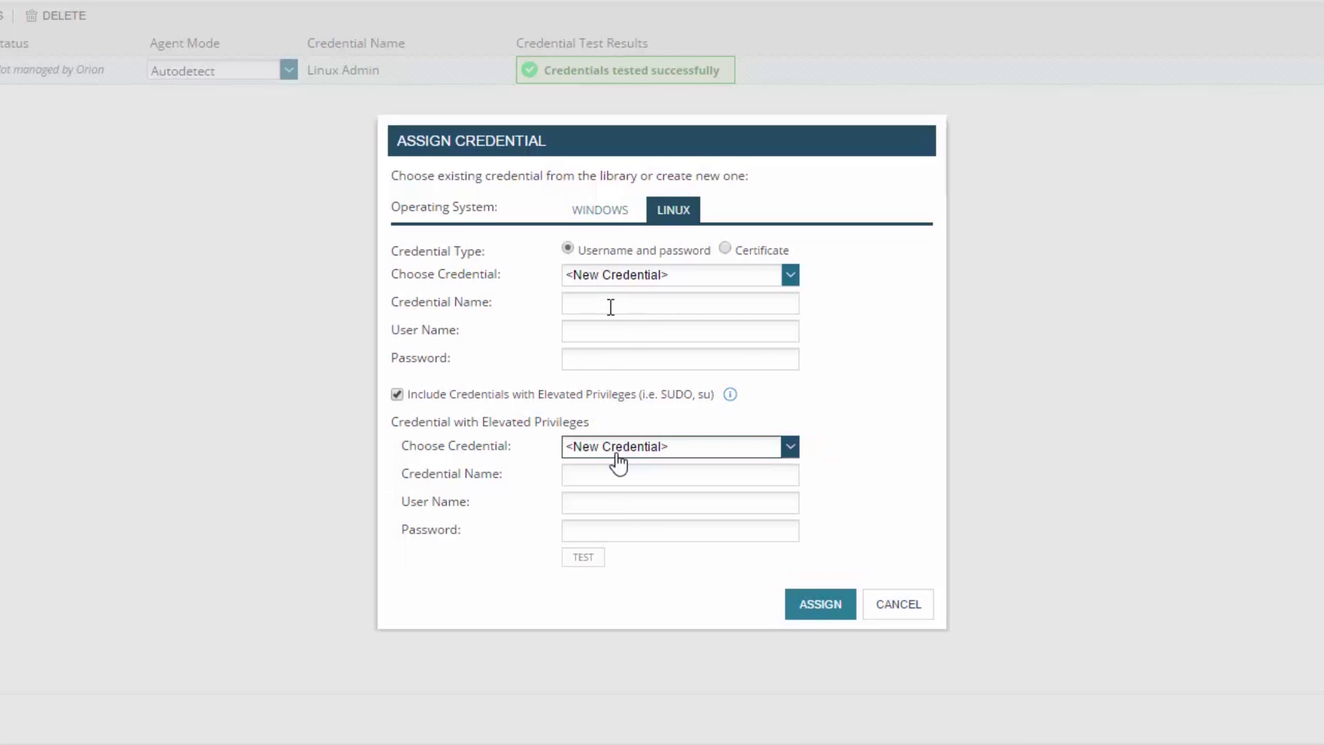
click(618, 455)
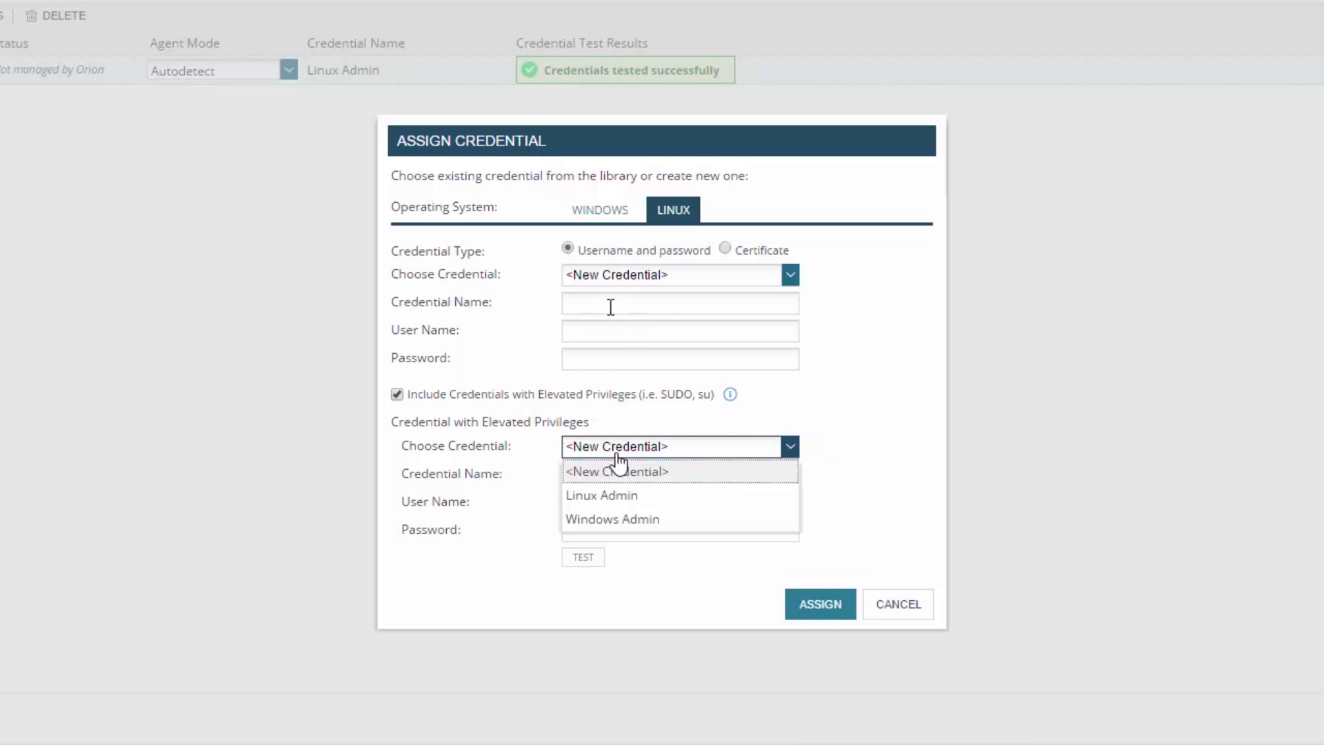
click(617, 457)
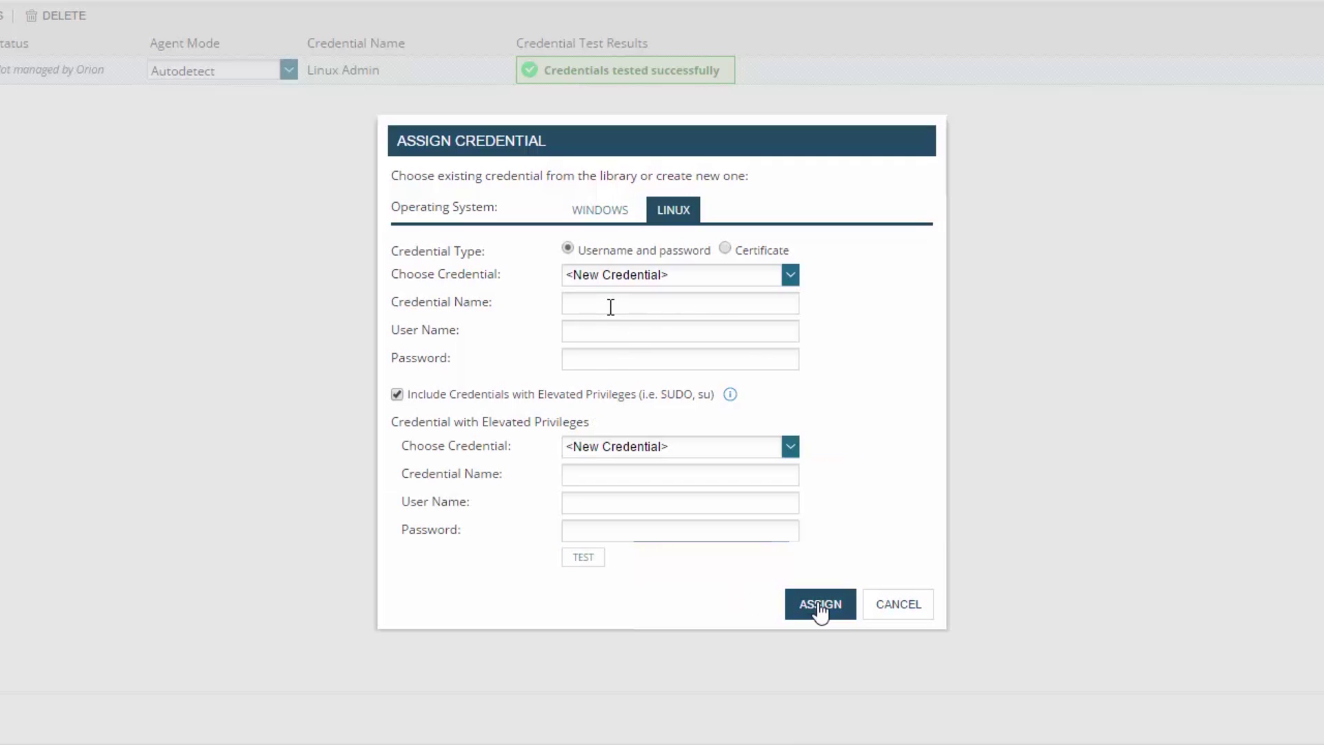
click(819, 604)
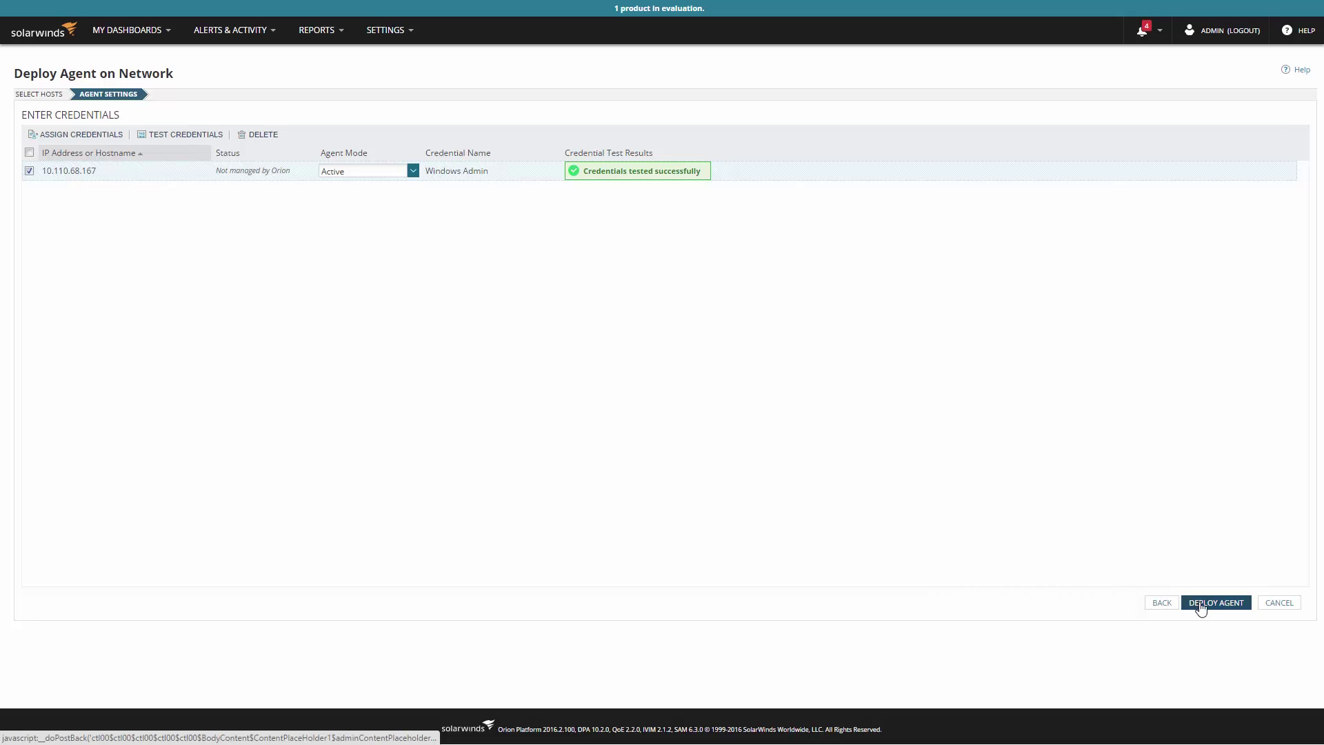
- Deploy the agent to 10.110.68.167 until pm-aus-shun-02 shows running and connected
click(1215, 603)
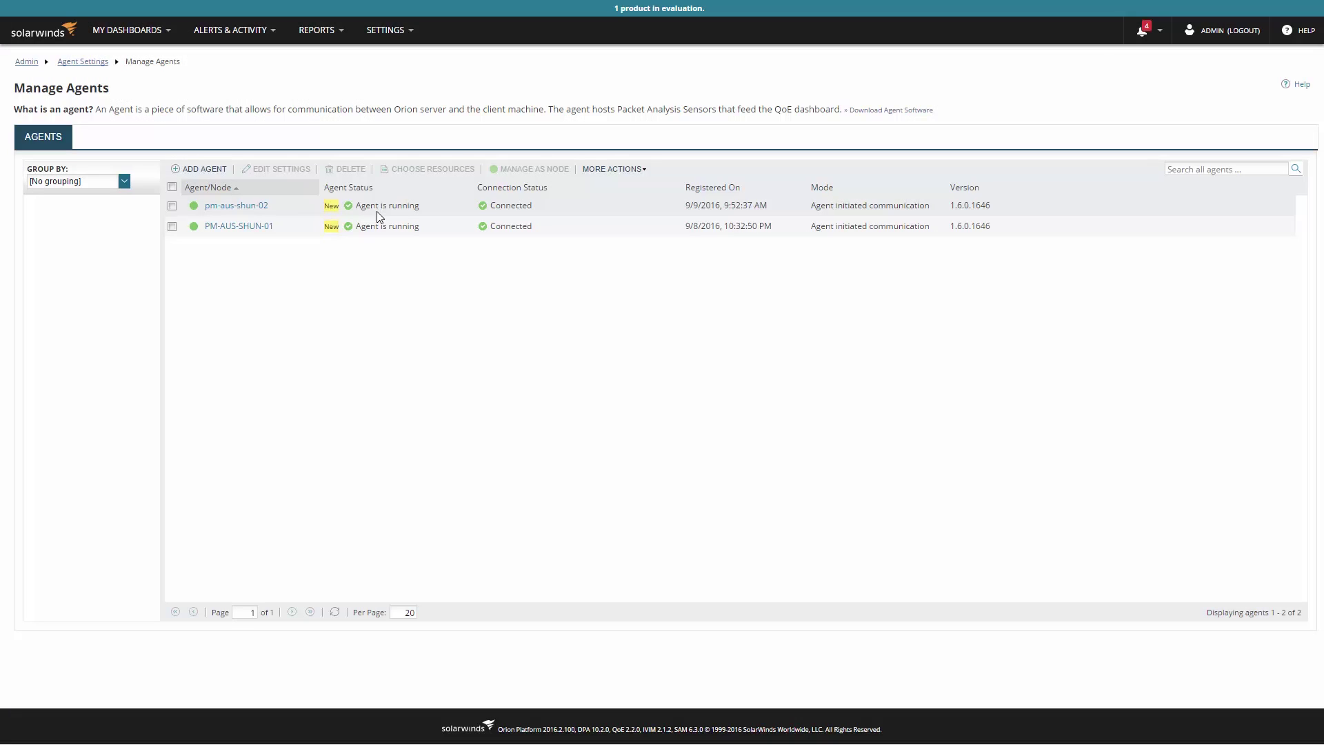
- Download SolarWinds-Agent.msi from Agent Settings, choosing Windows and manual installation
click(383, 33)
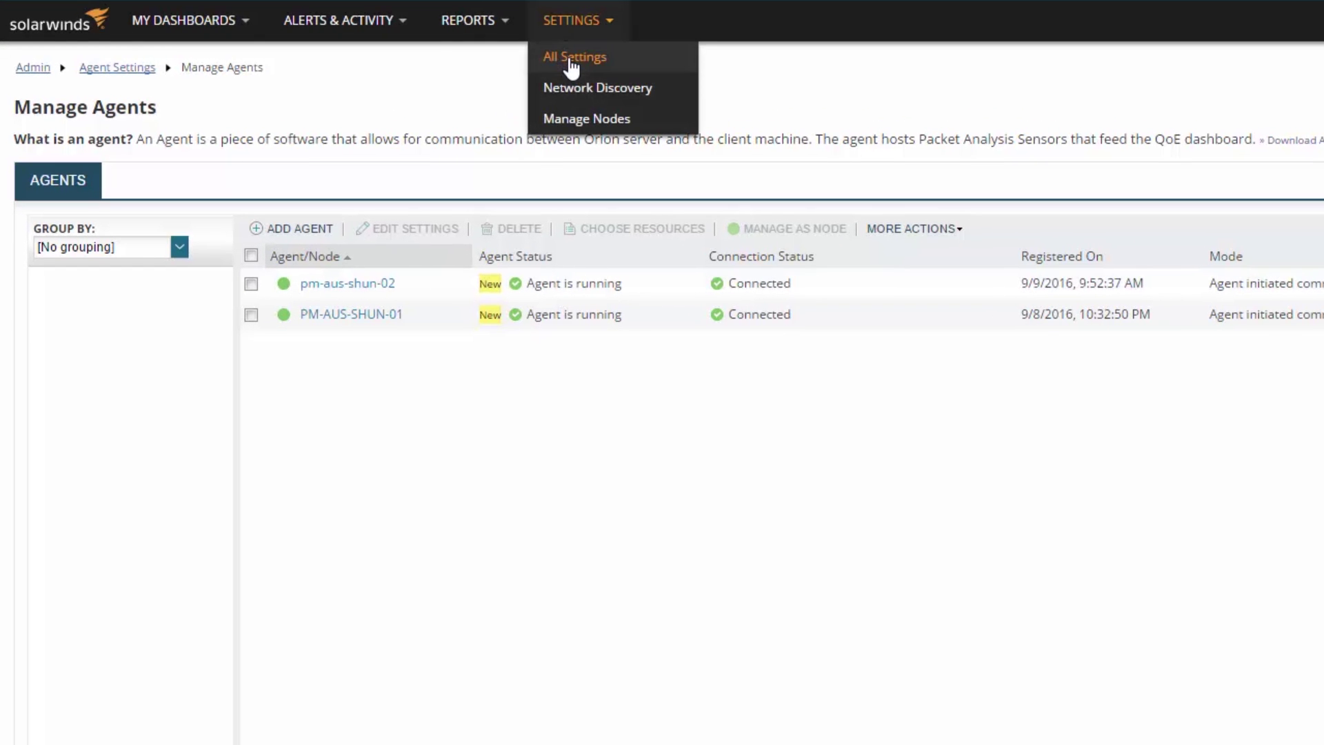
click(571, 59)
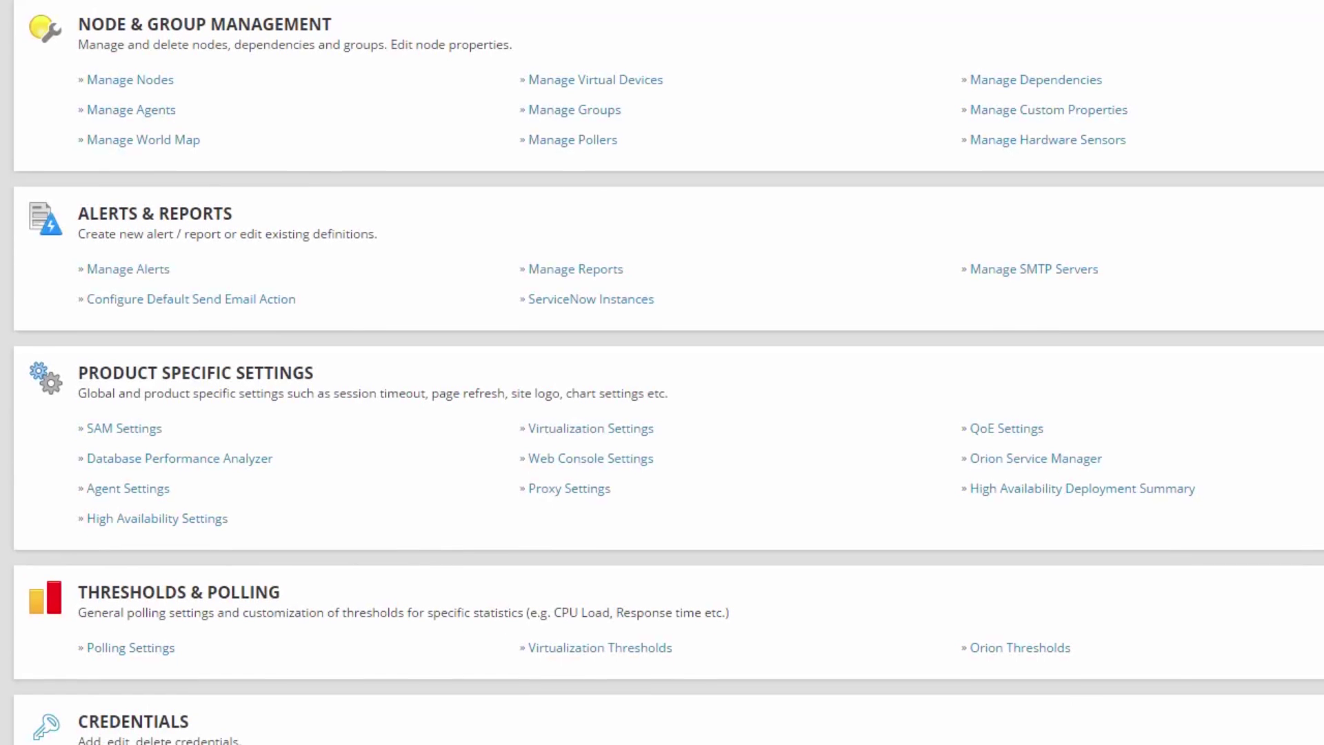
click(148, 491)
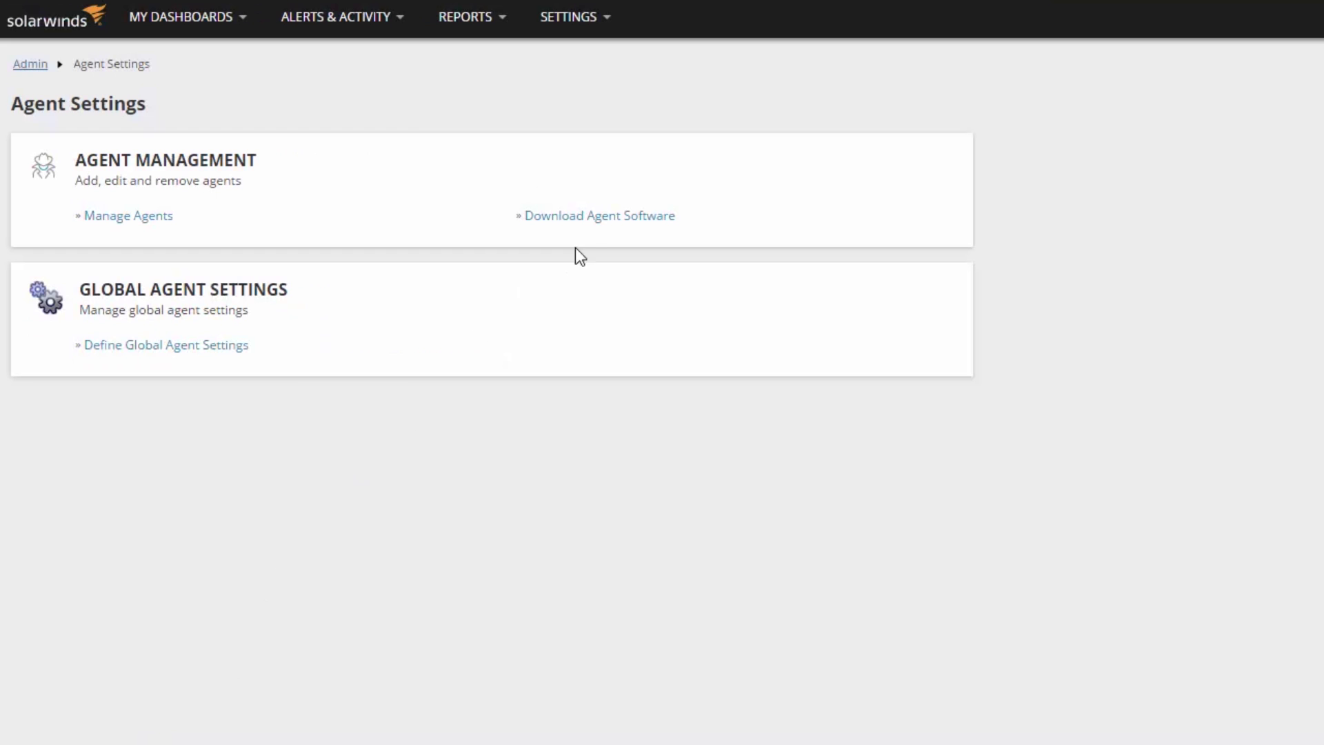
click(406, 164)
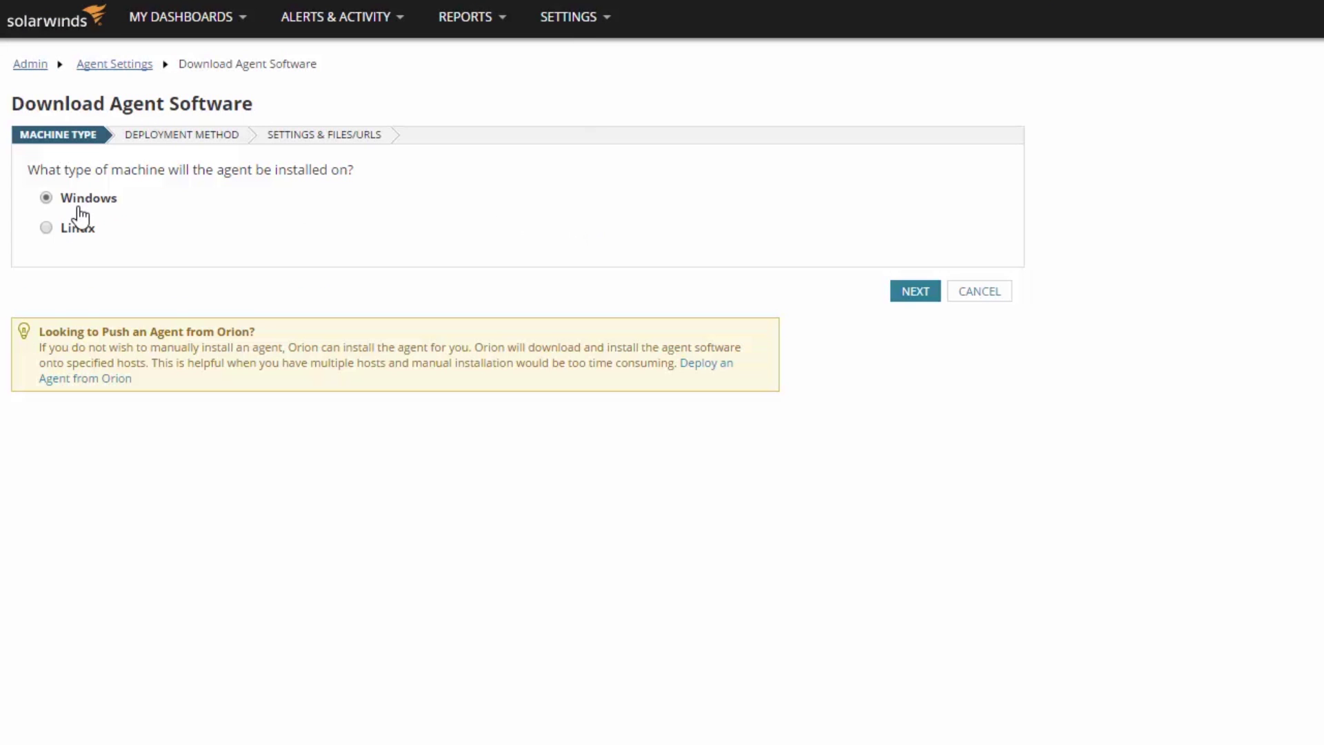
click(900, 292)
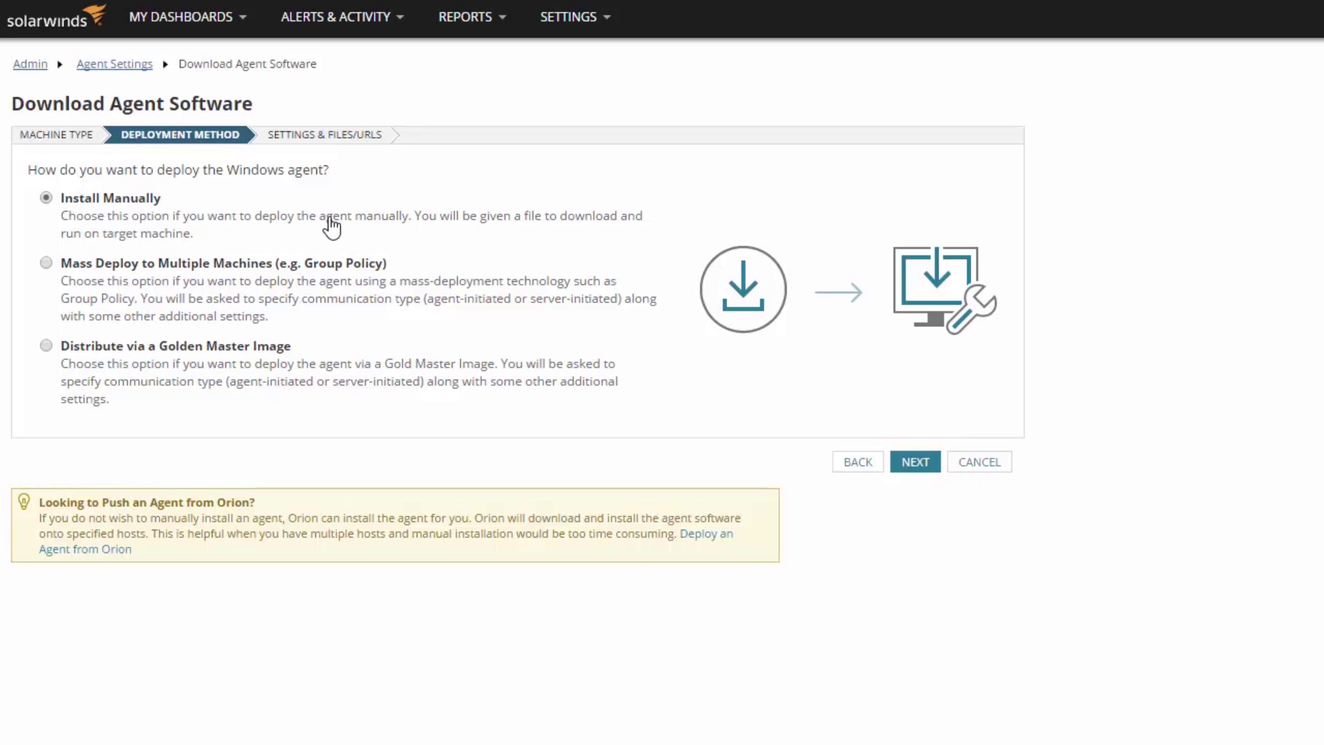
click(916, 462)
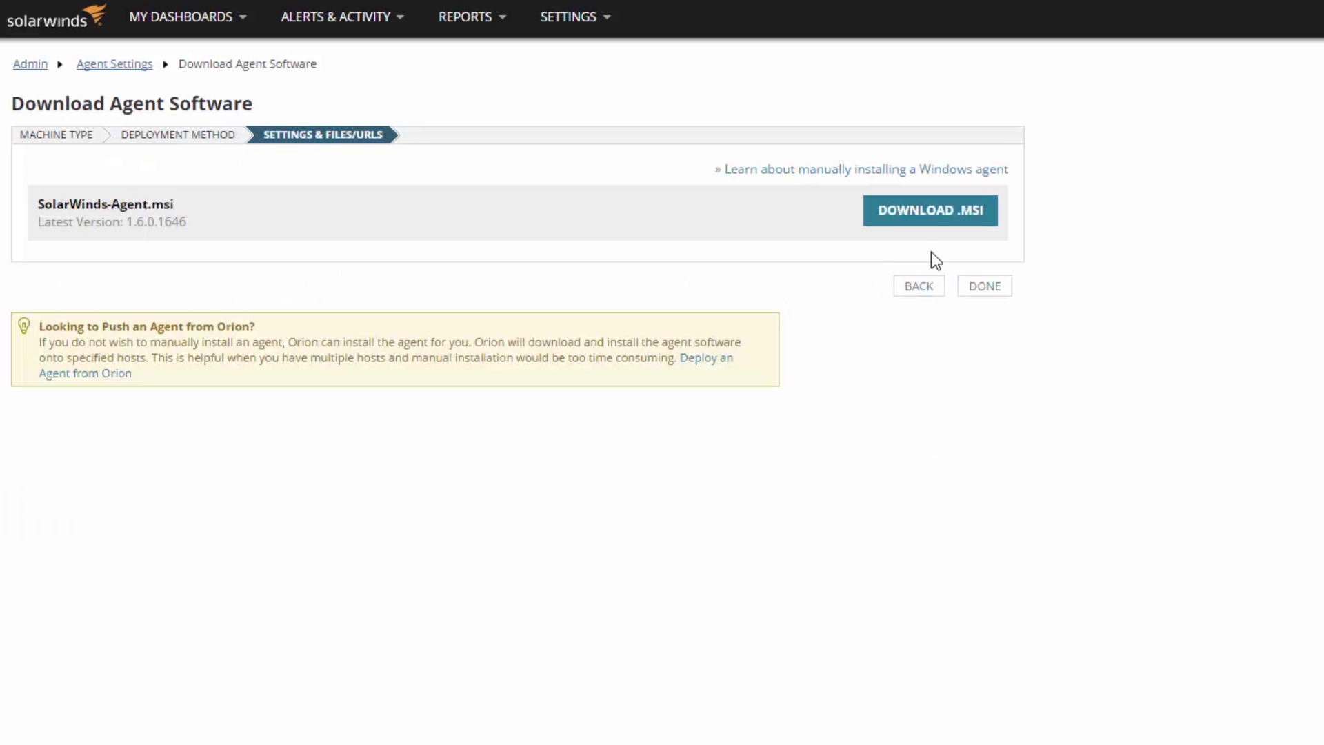
click(938, 210)
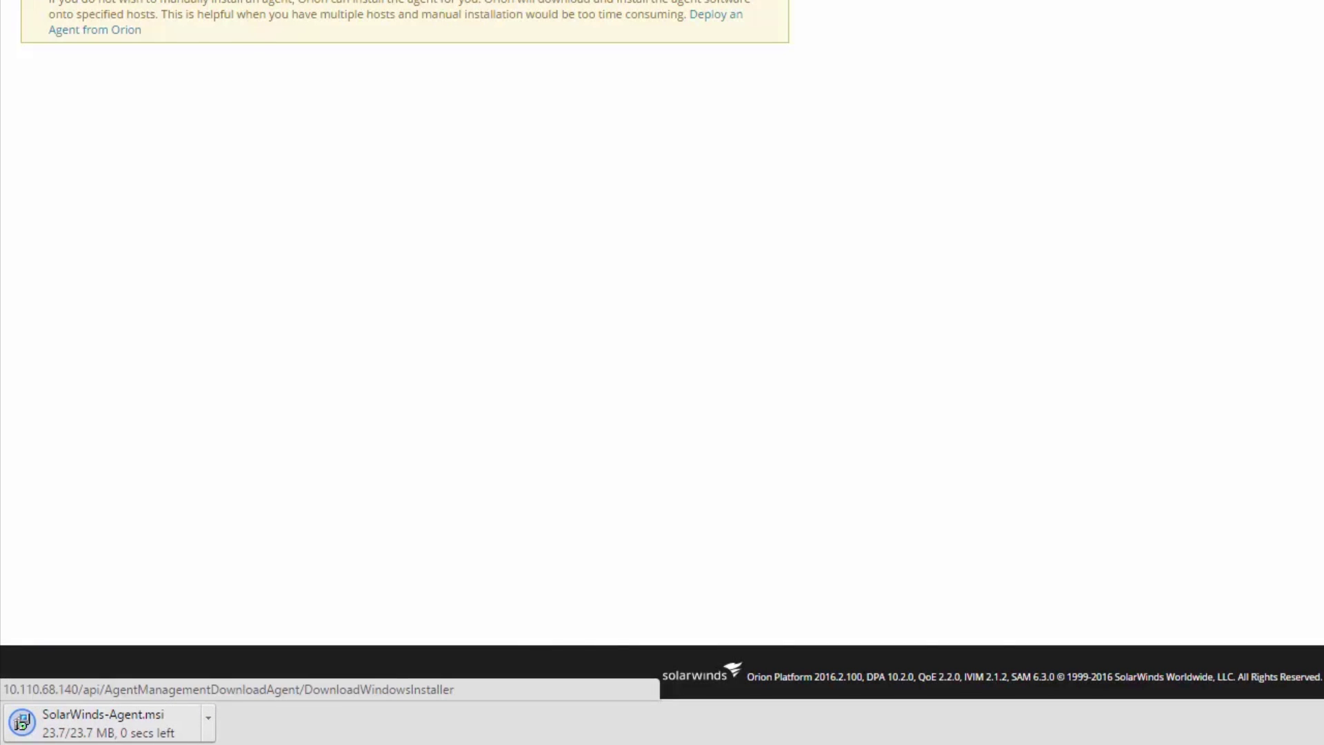
- Run SolarWinds-Agent.msi, accept the license, keep the default folder and agent-initiated communication
click(153, 732)
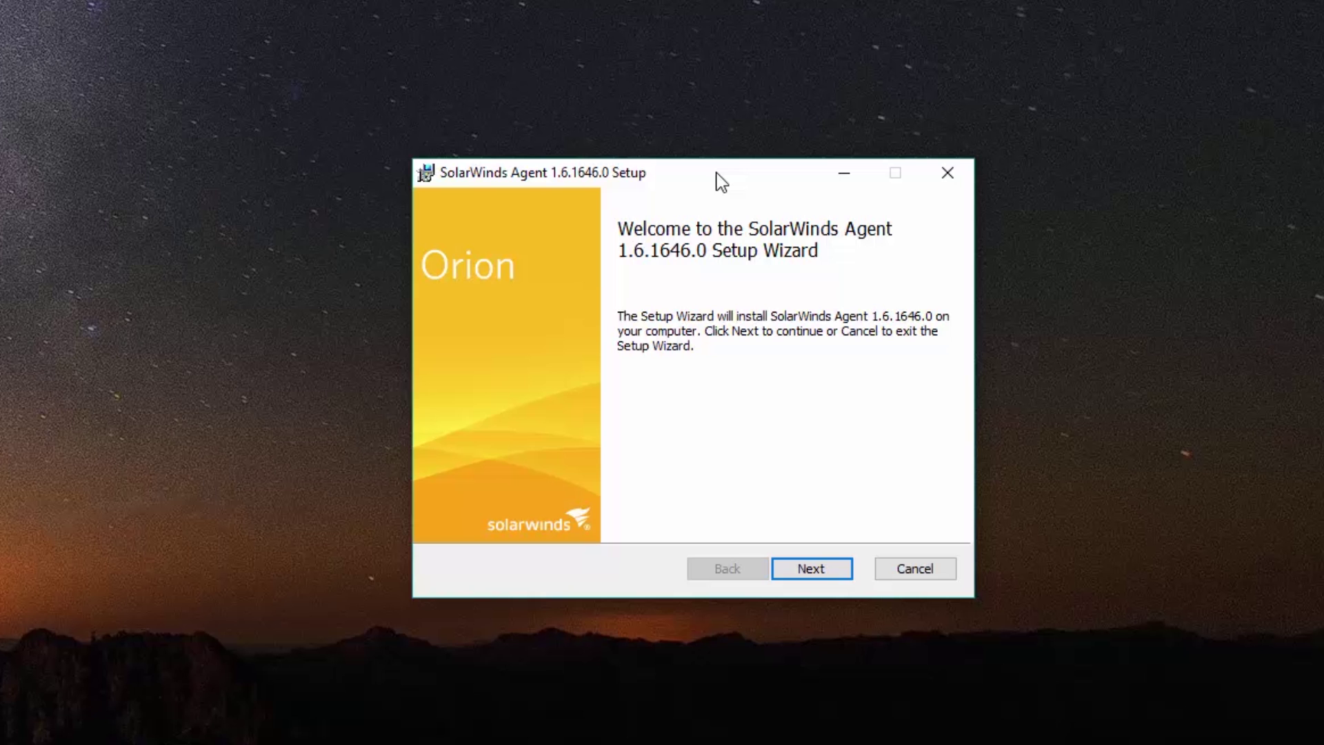
click(820, 570)
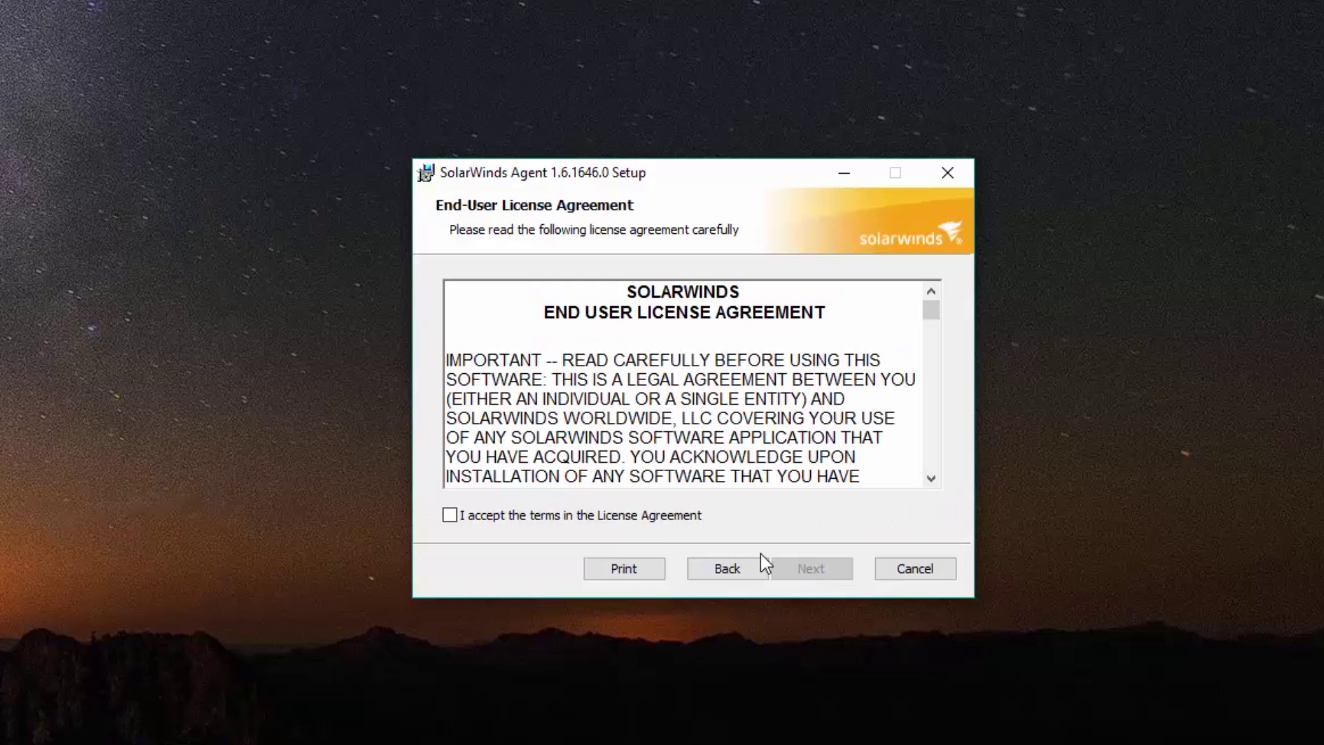
click(537, 515)
click(808, 572)
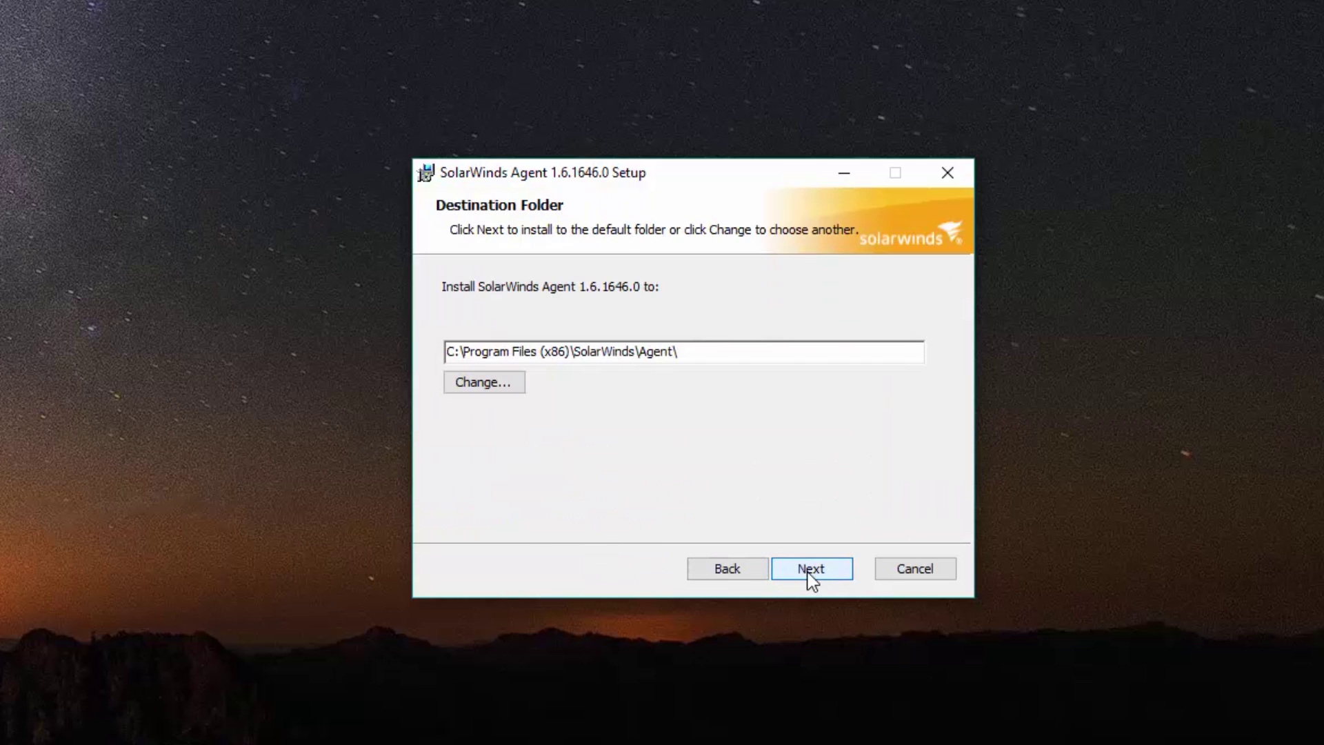
click(809, 575)
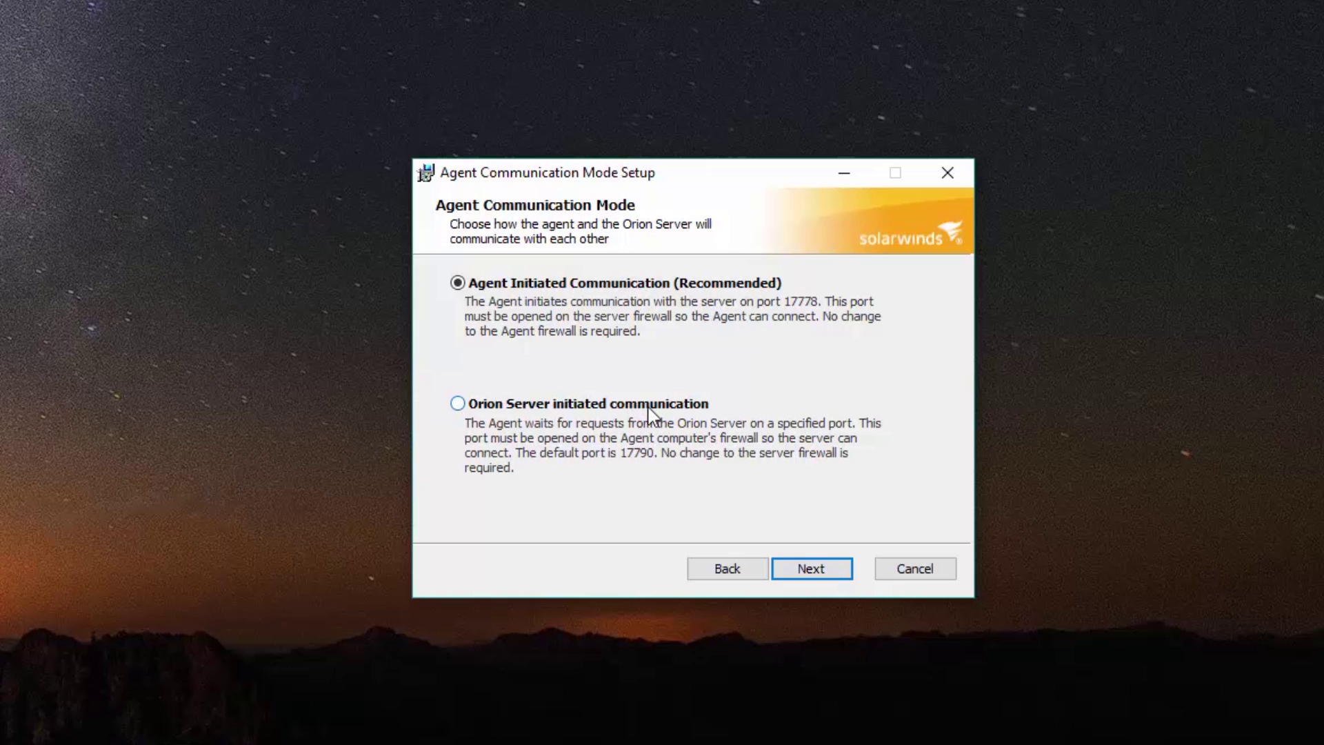
click(803, 565)
- Enter Orion server 10.110.68.140 with username admin and its password, then start installation
click(708, 305)
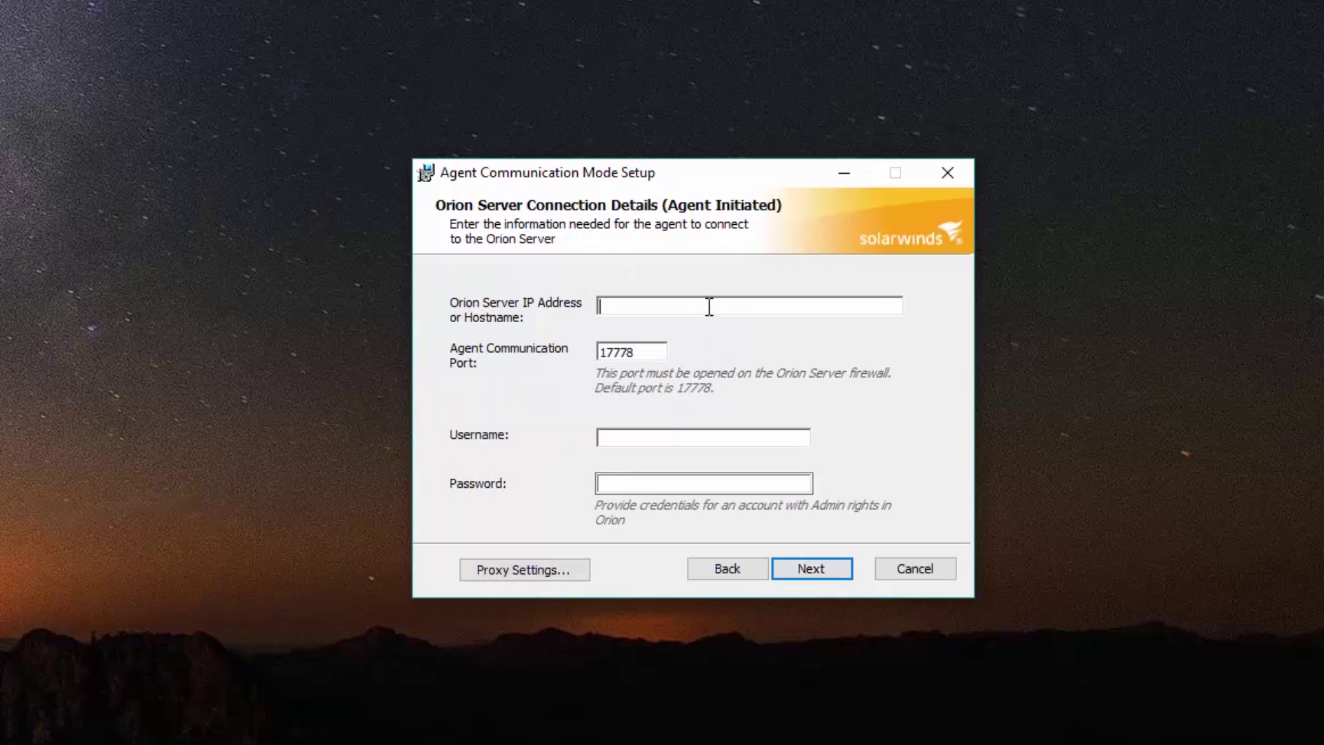
text(10.110.68.140)
key(Tab)
key(Tab)
text(admin)
key(Tab)
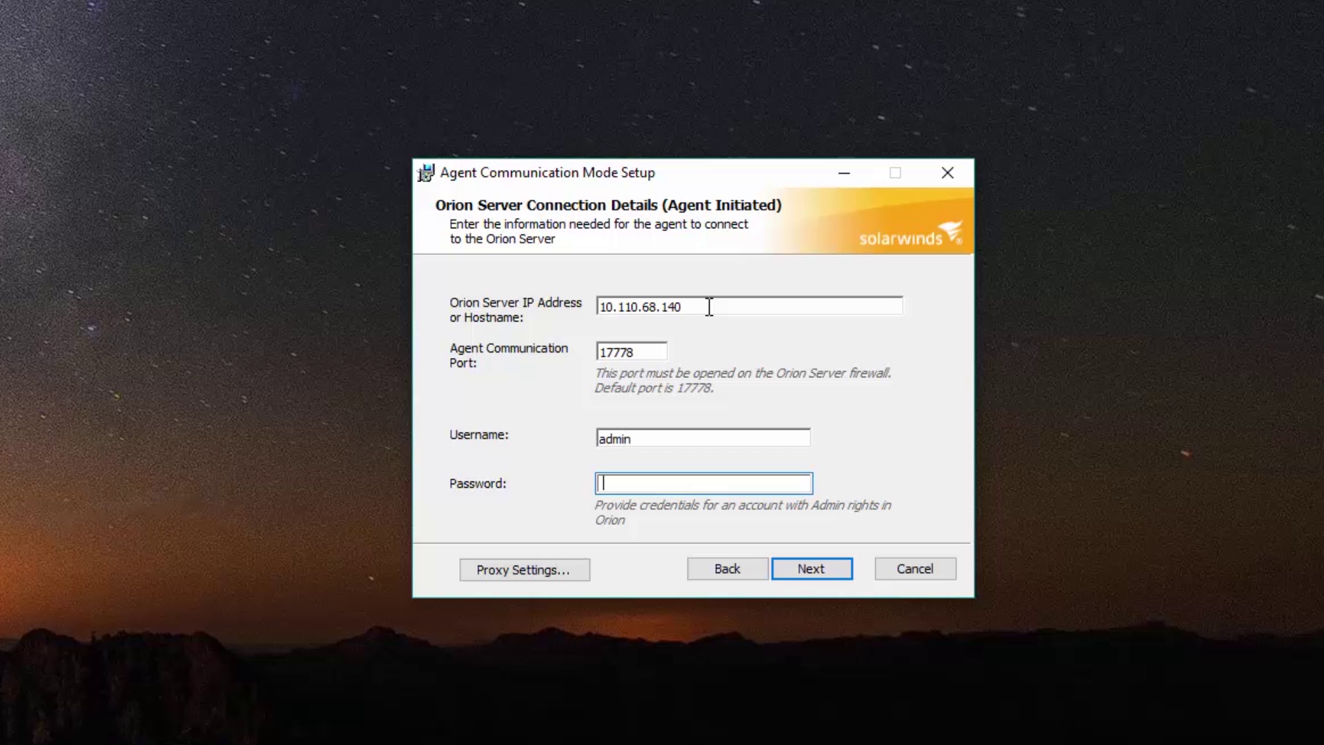
key(Tab)
click(822, 571)
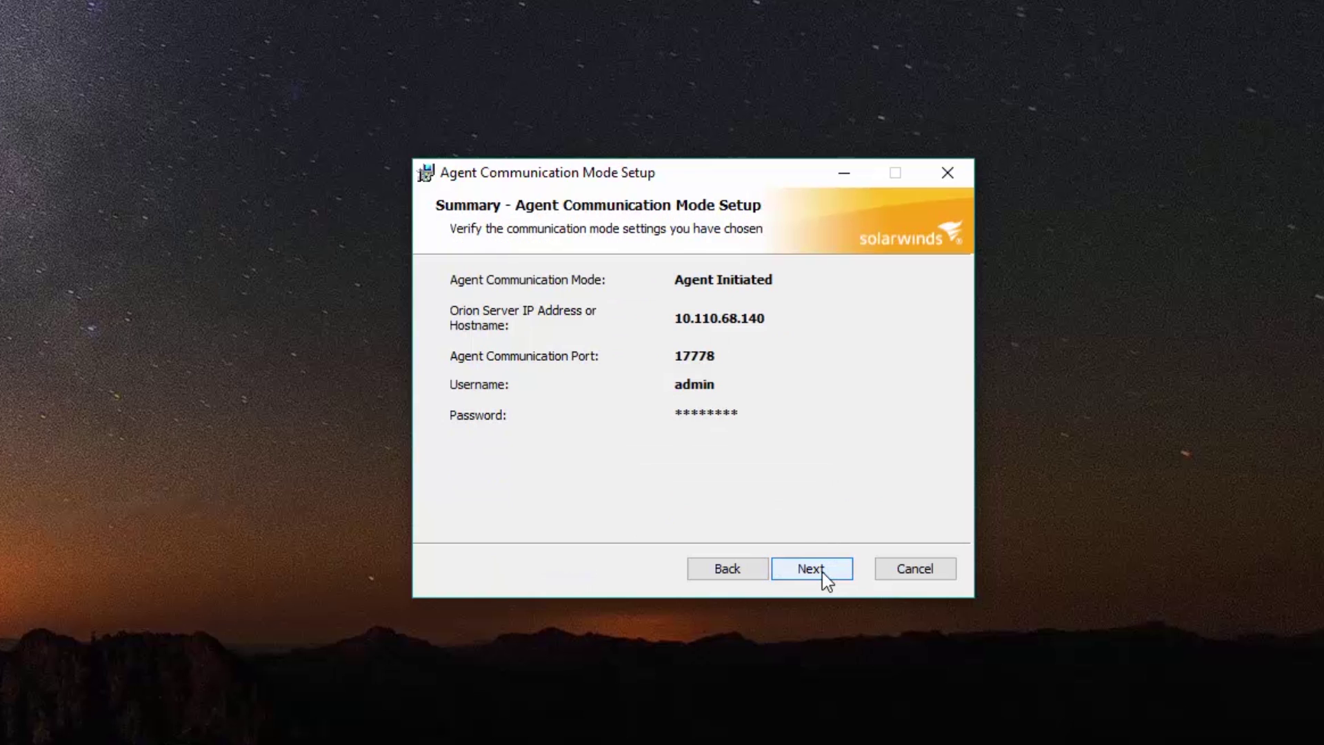
click(822, 571)
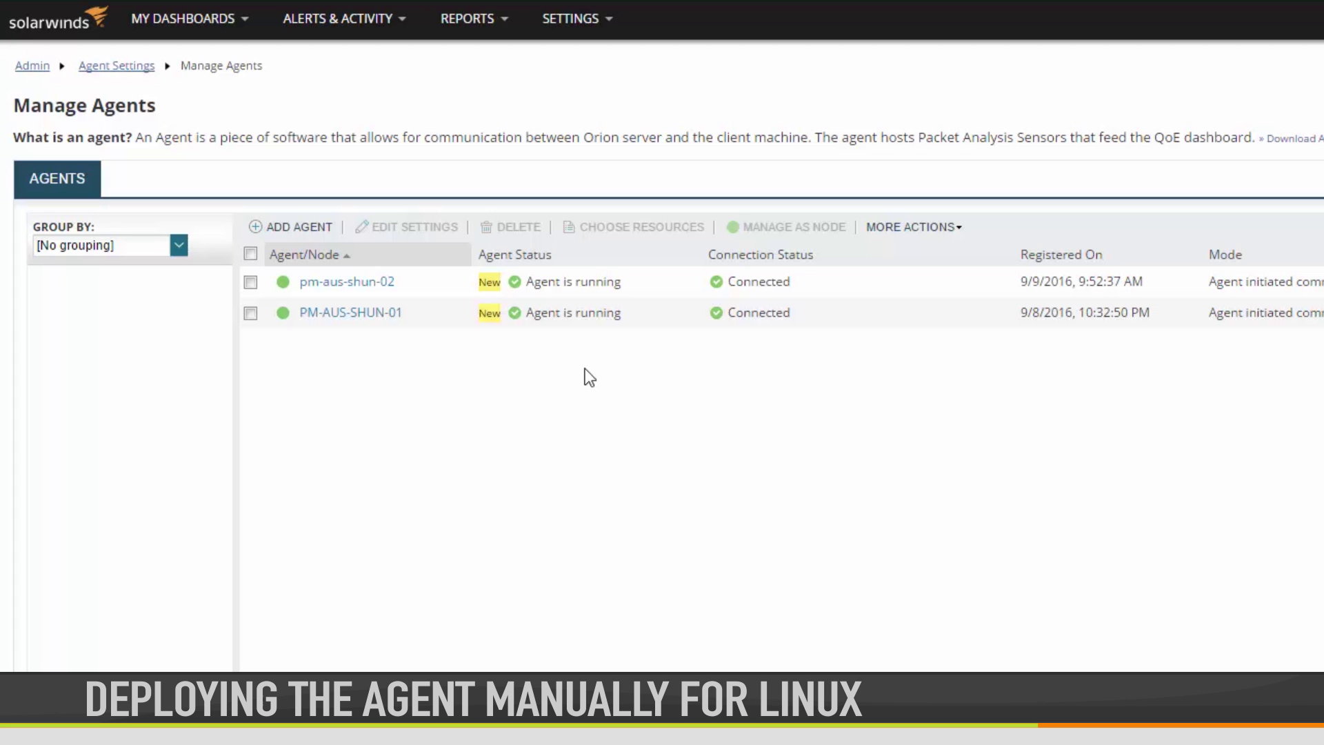
- Start a Linux agent software download using manual install via URL
mouse_move(576, 20)
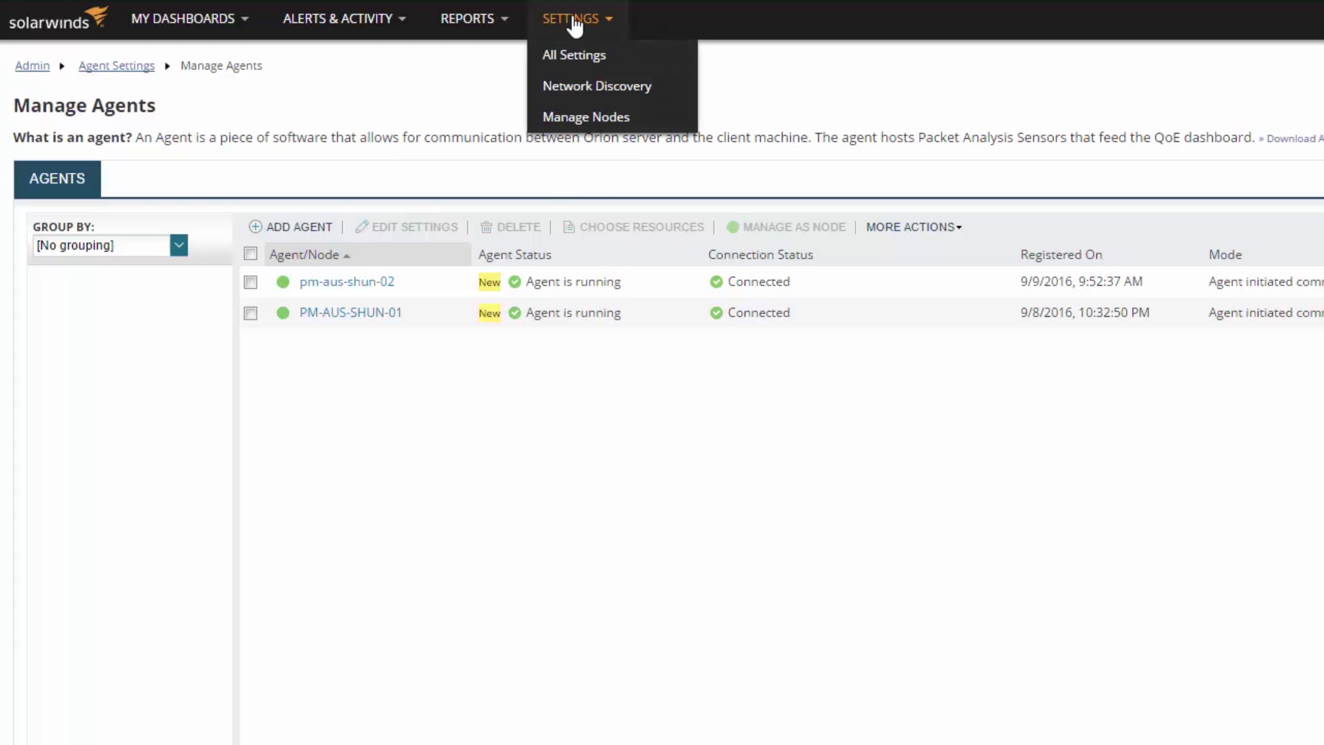
click(562, 58)
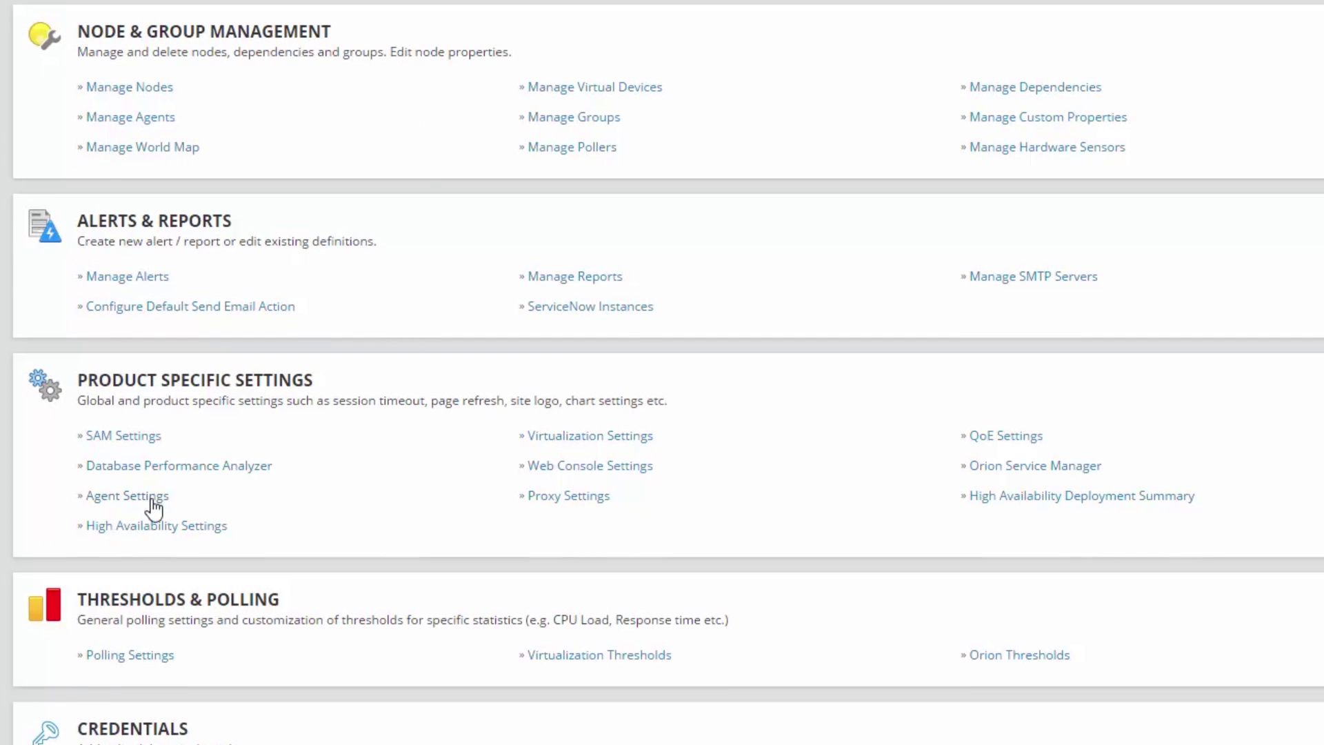
click(151, 499)
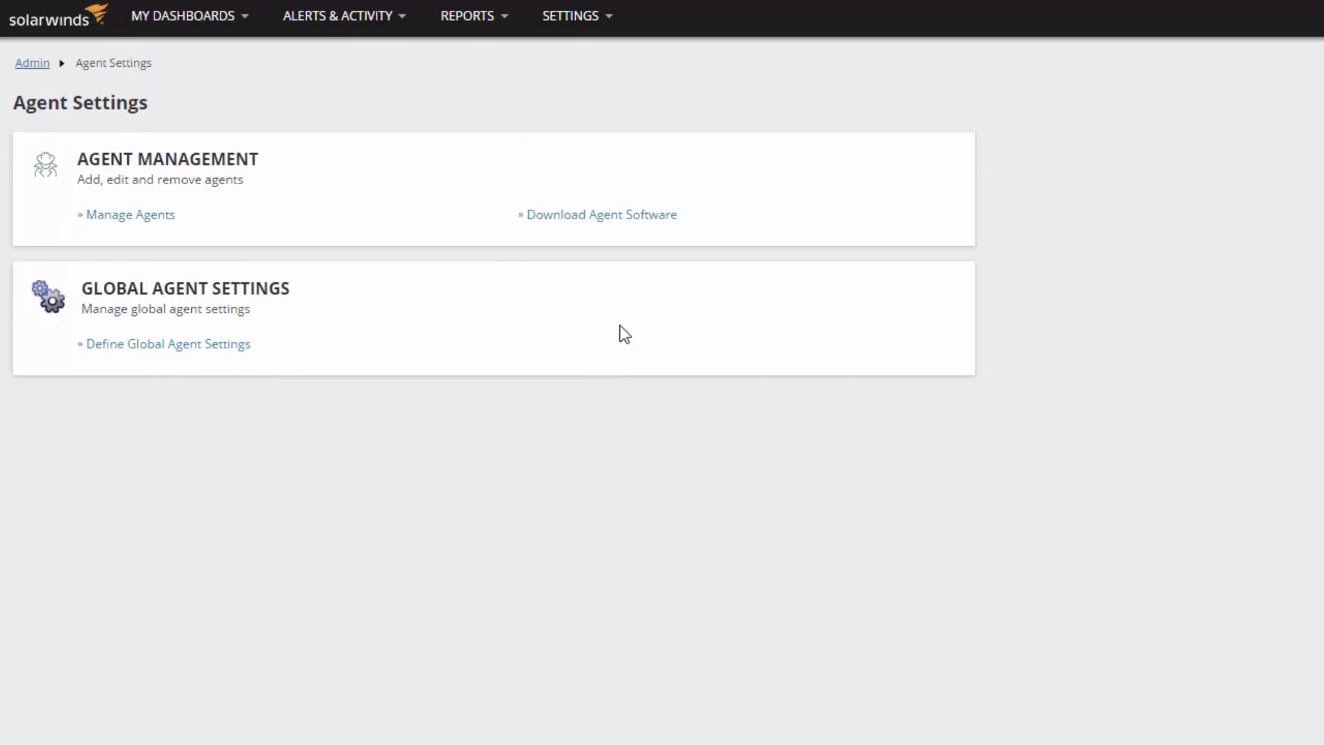
click(636, 215)
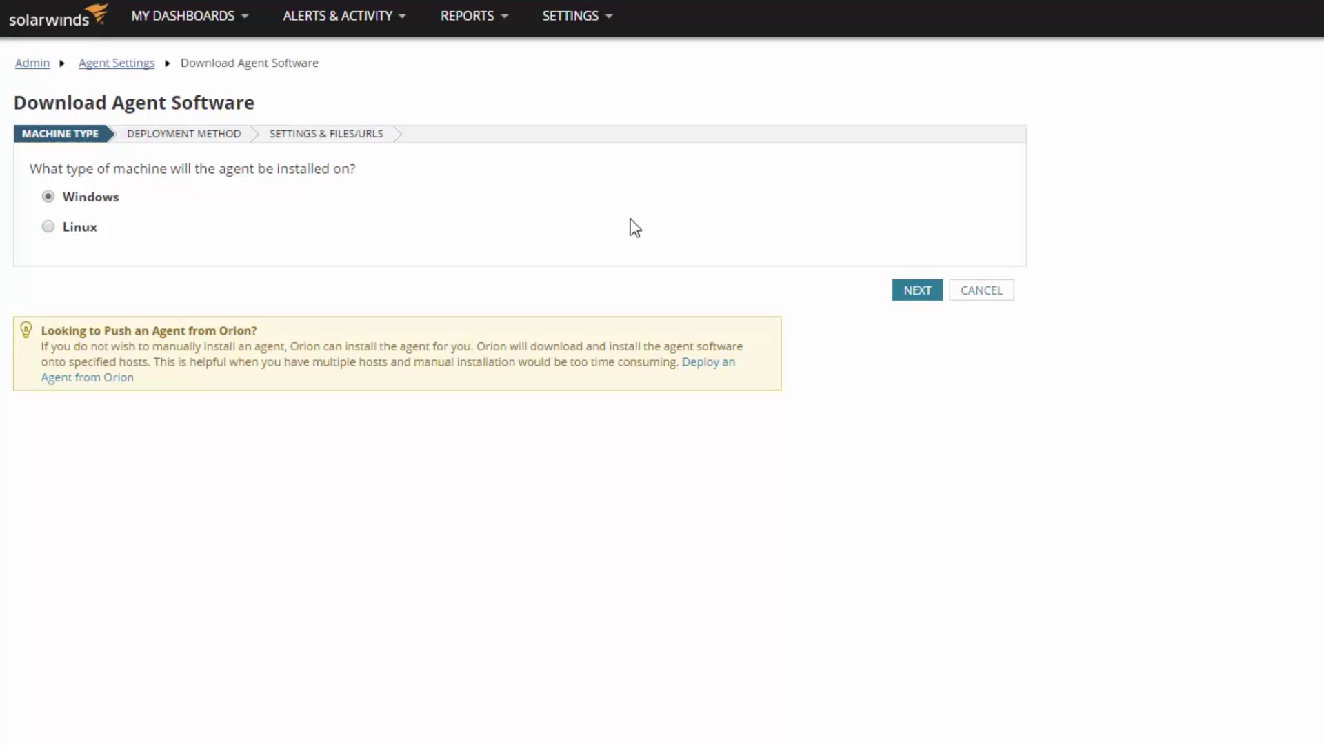
click(49, 228)
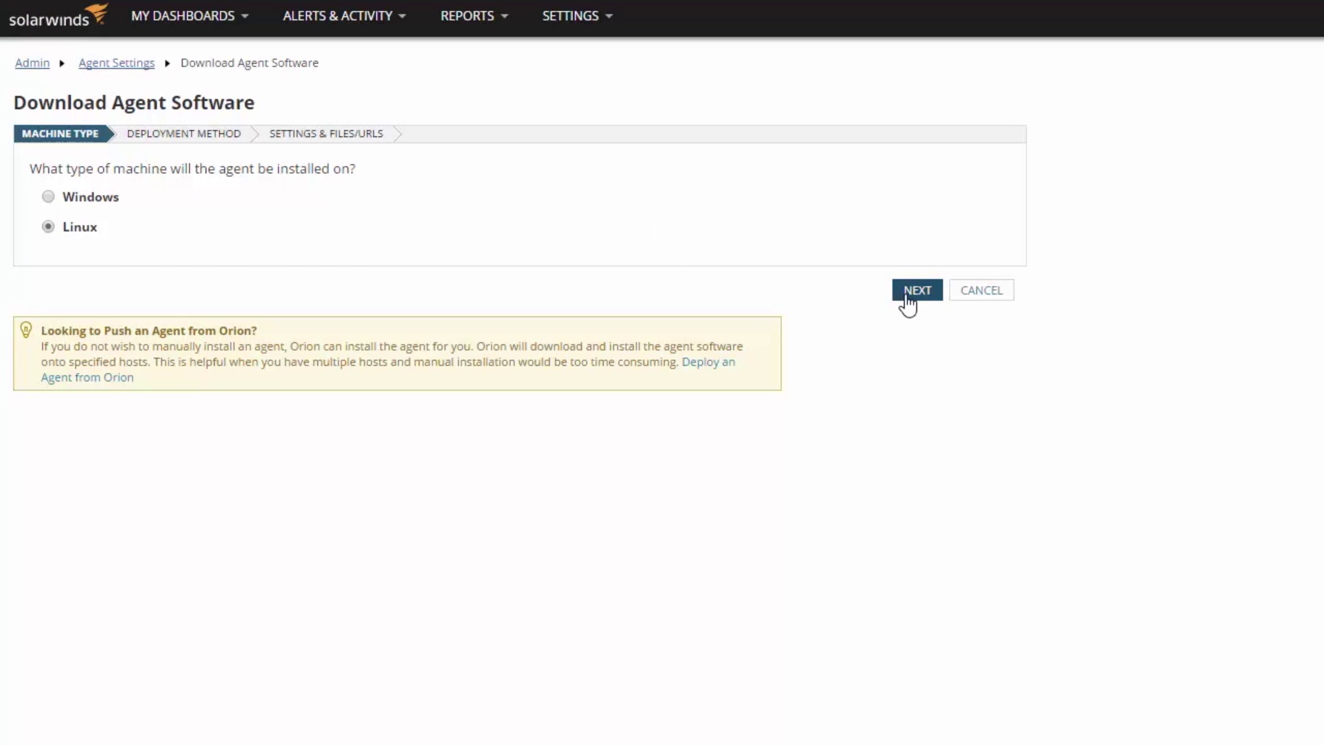
click(909, 295)
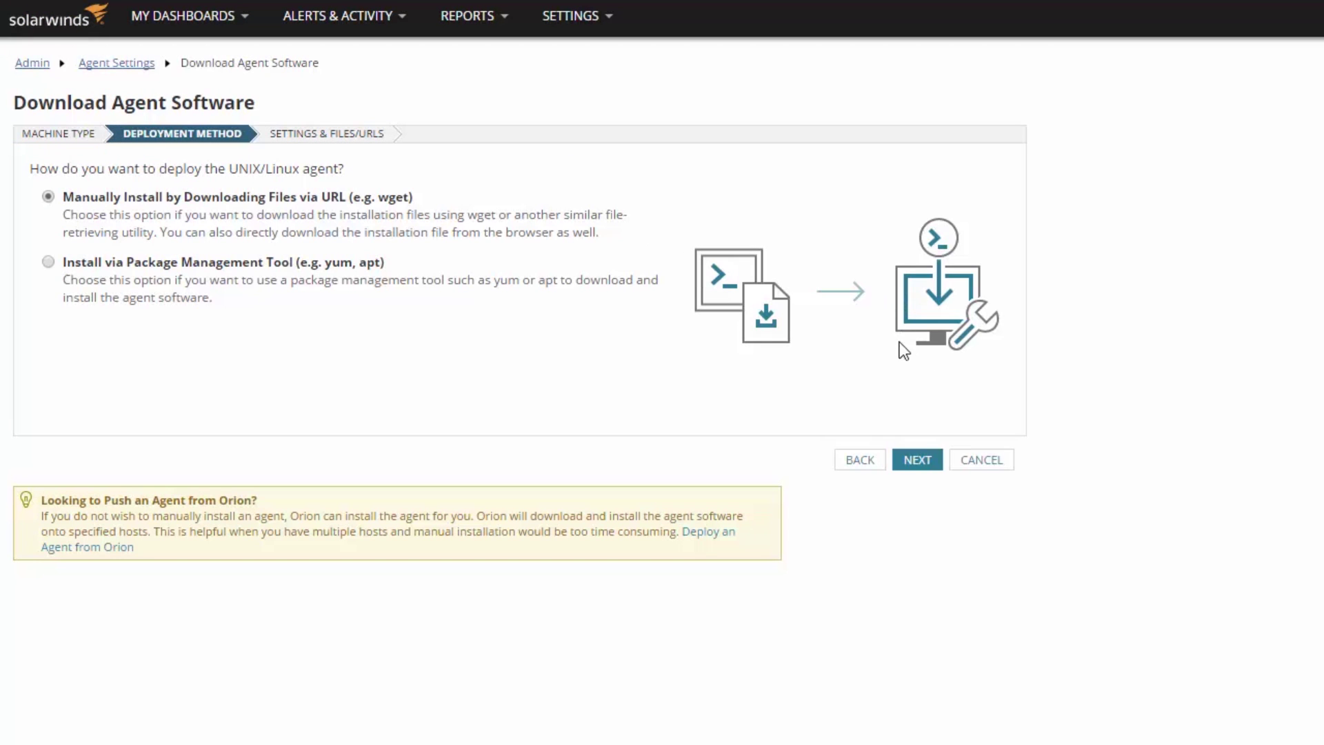
click(915, 463)
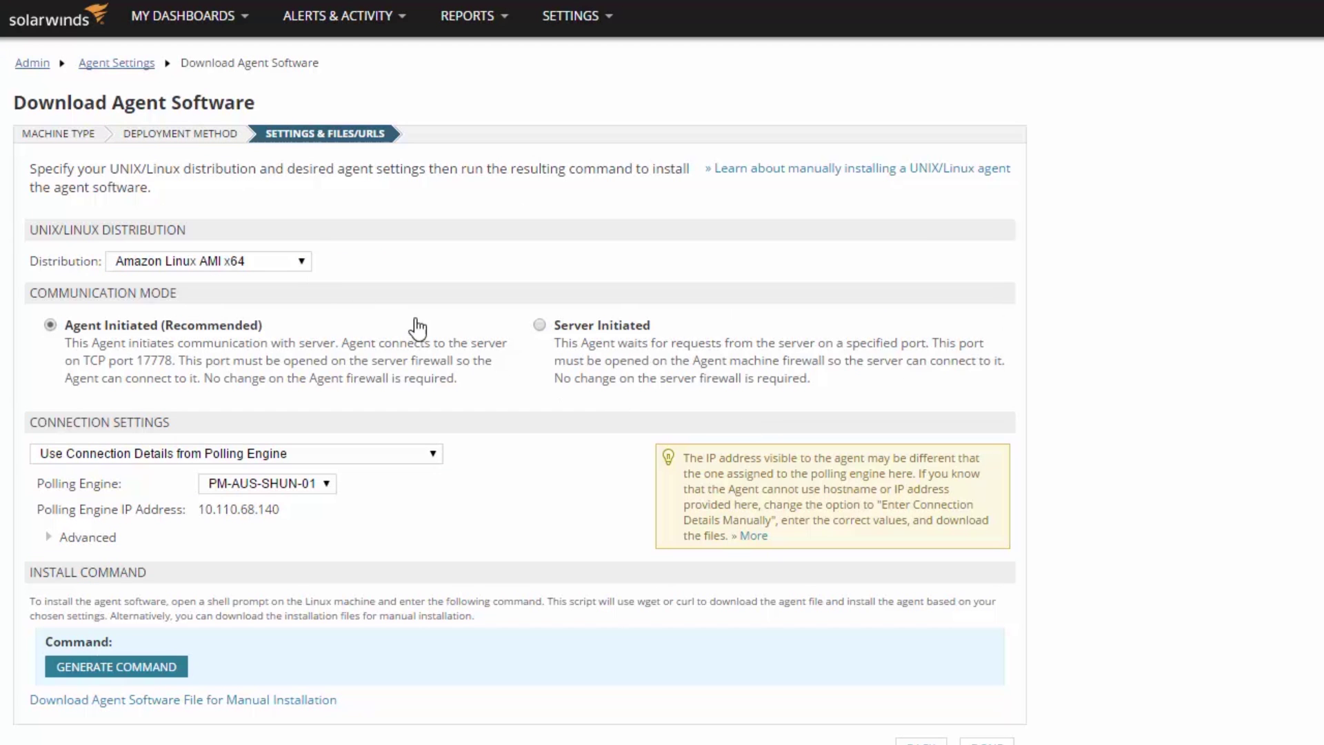
- Select Red Hat Enterprise Linux 7 x64 and generate the agent install command
click(298, 261)
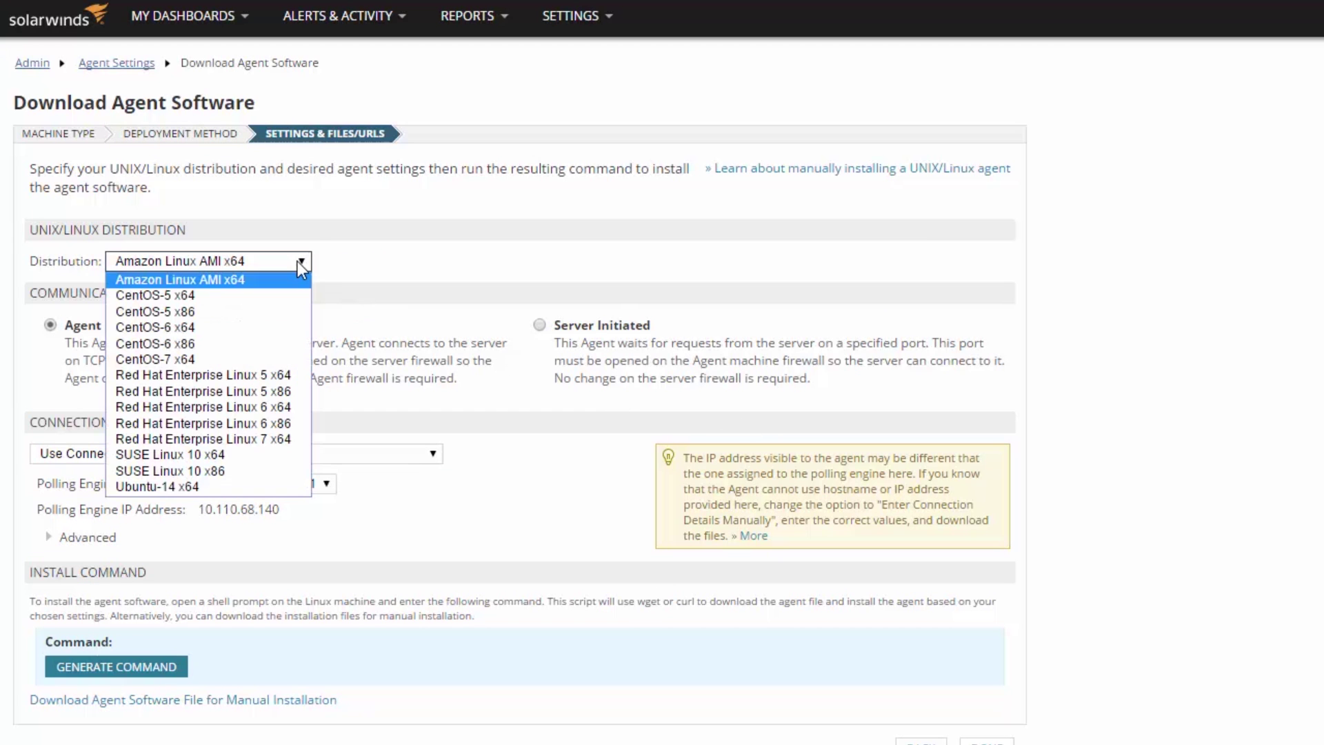
click(294, 439)
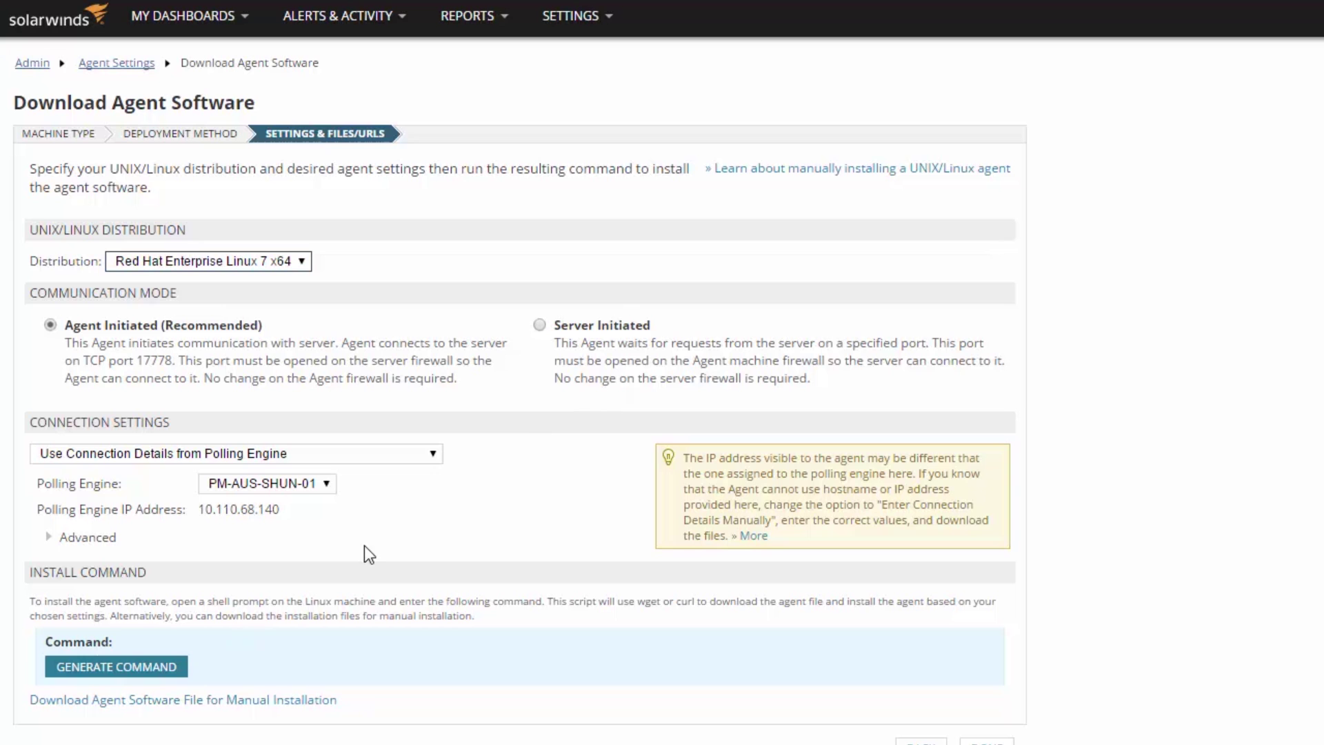
click(168, 673)
scroll(166, 586, down, 1)
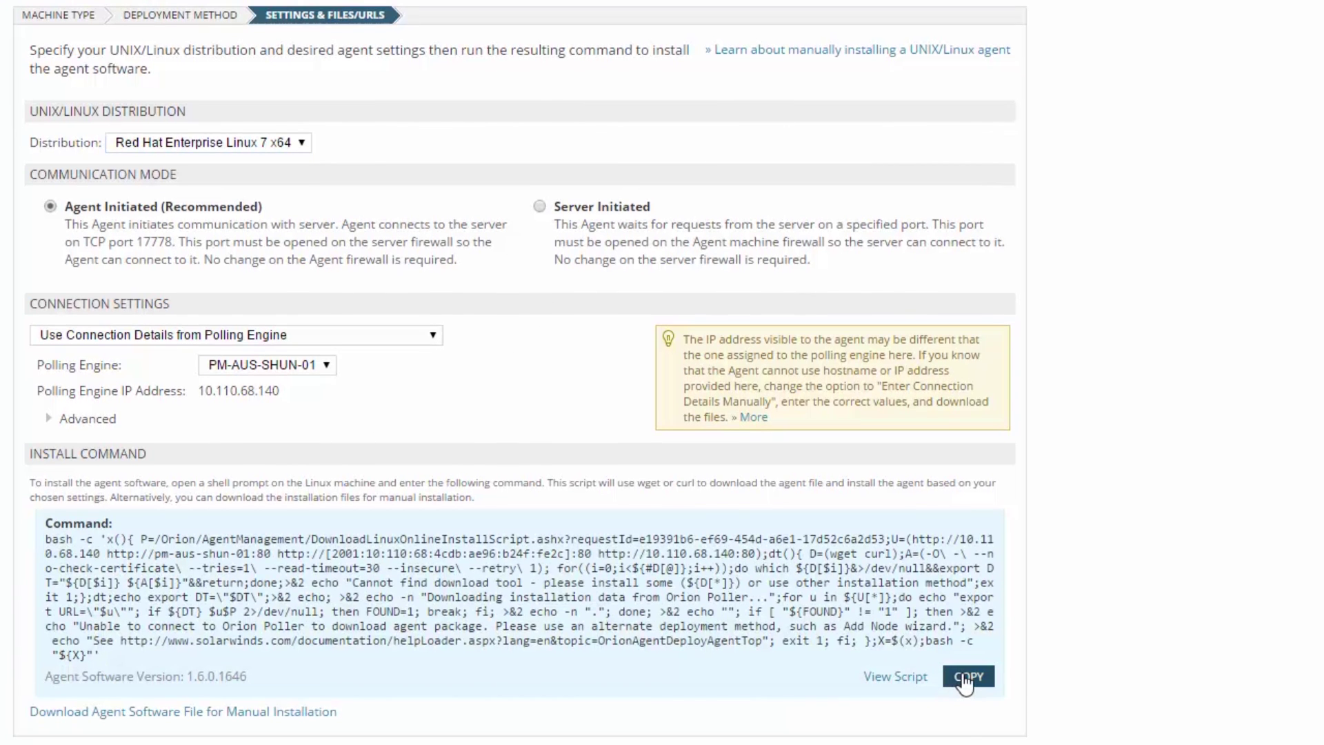
- Copy the install command and run it in the RHEL host's PuTTY terminal
click(966, 678)
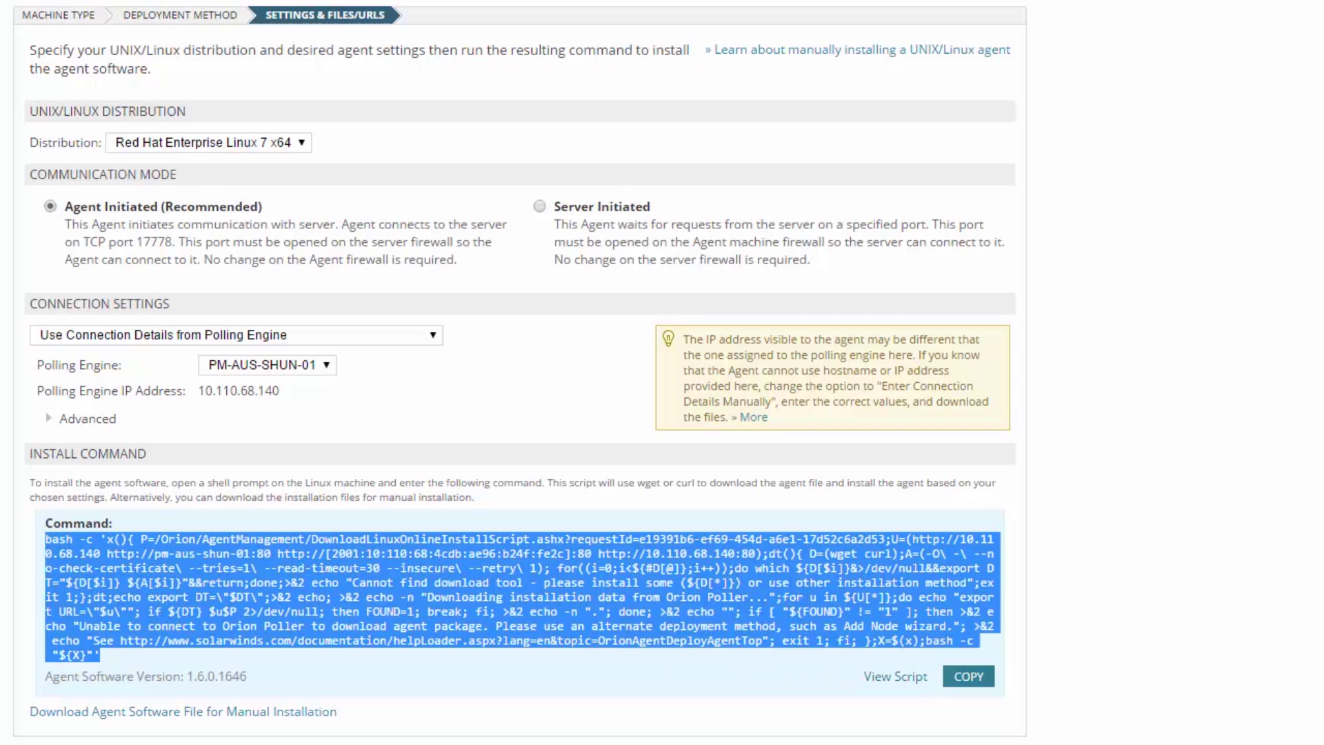
drag(688, 41, 1159, 40)
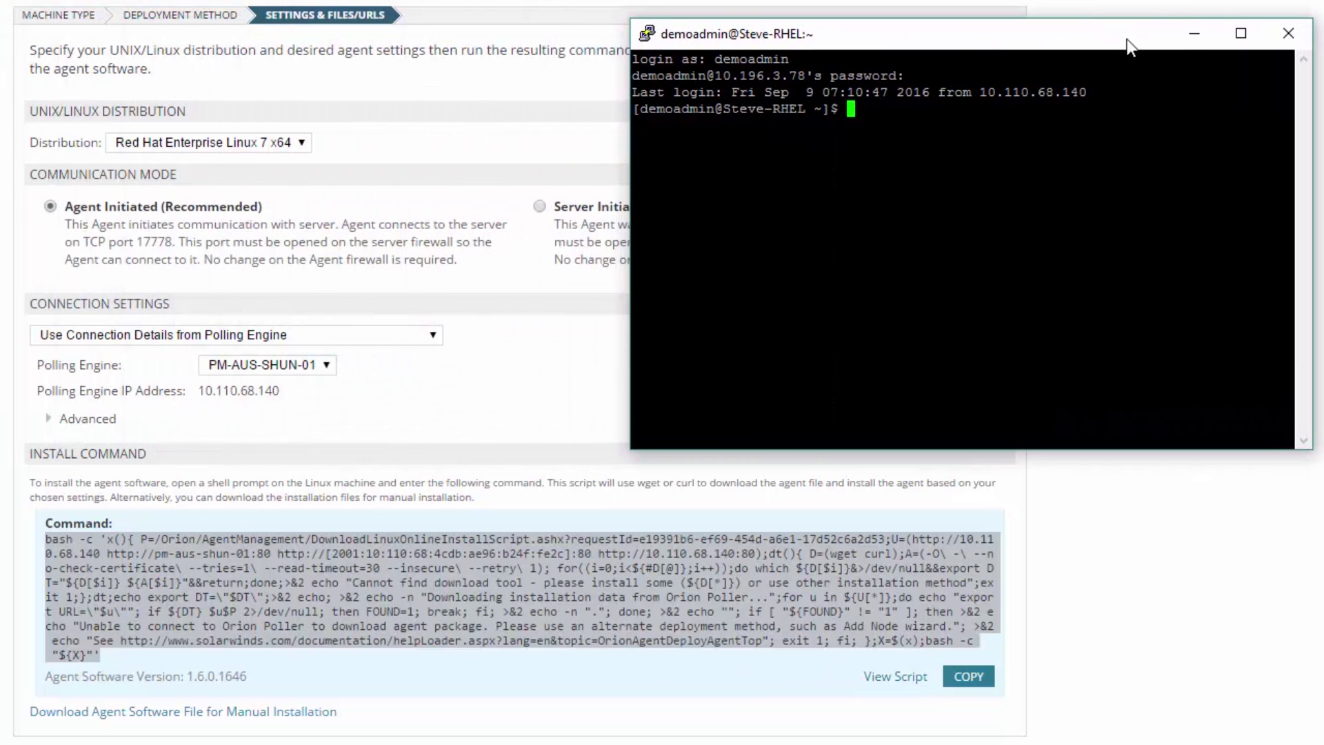
key(shift+Insert)
key(Return)
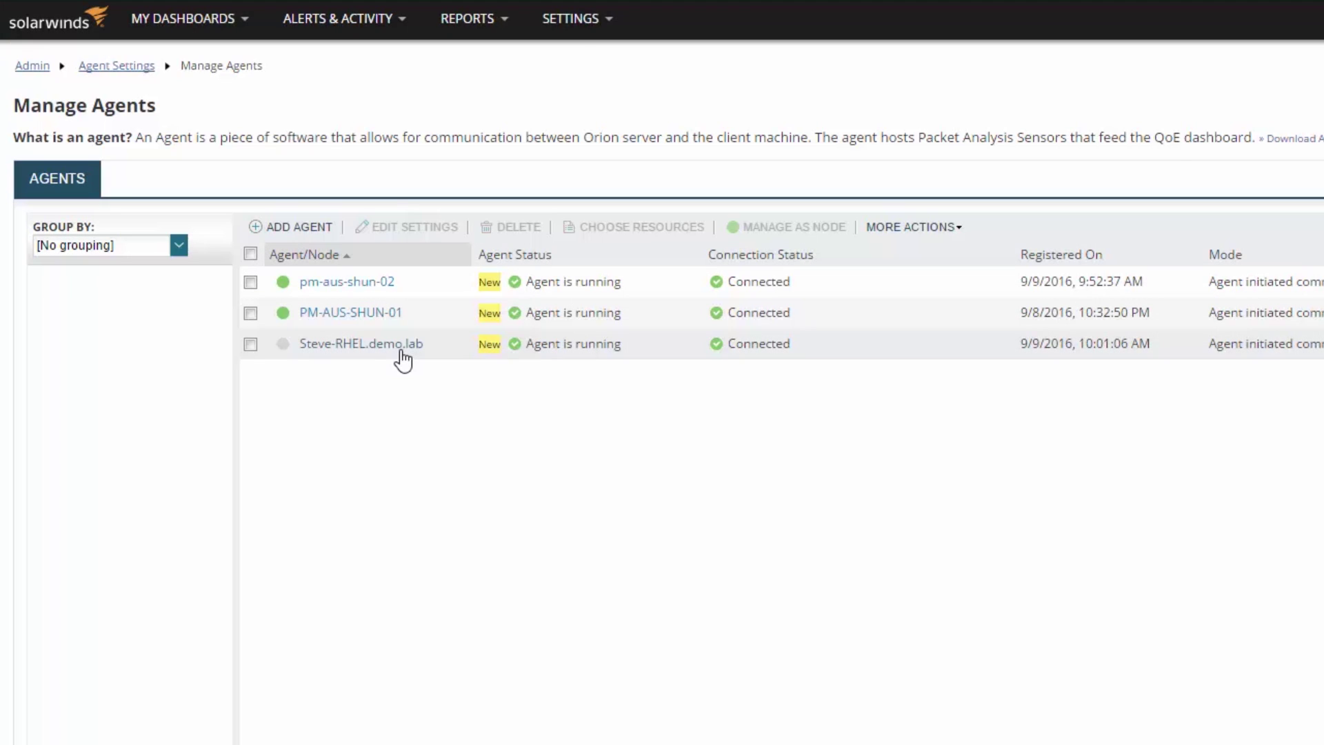
- Start a Windows agent software download with Mass Deploy to Multiple Machines selected
mouse_move(580, 21)
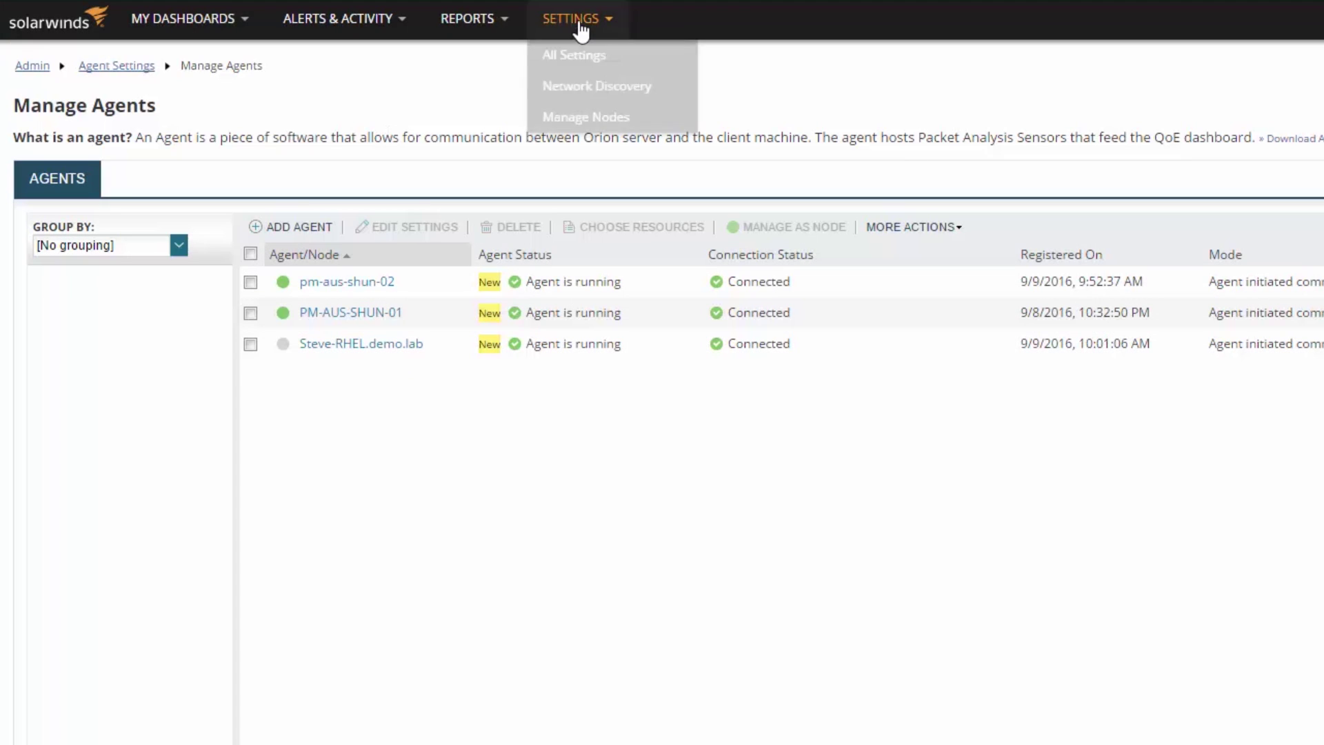
click(578, 57)
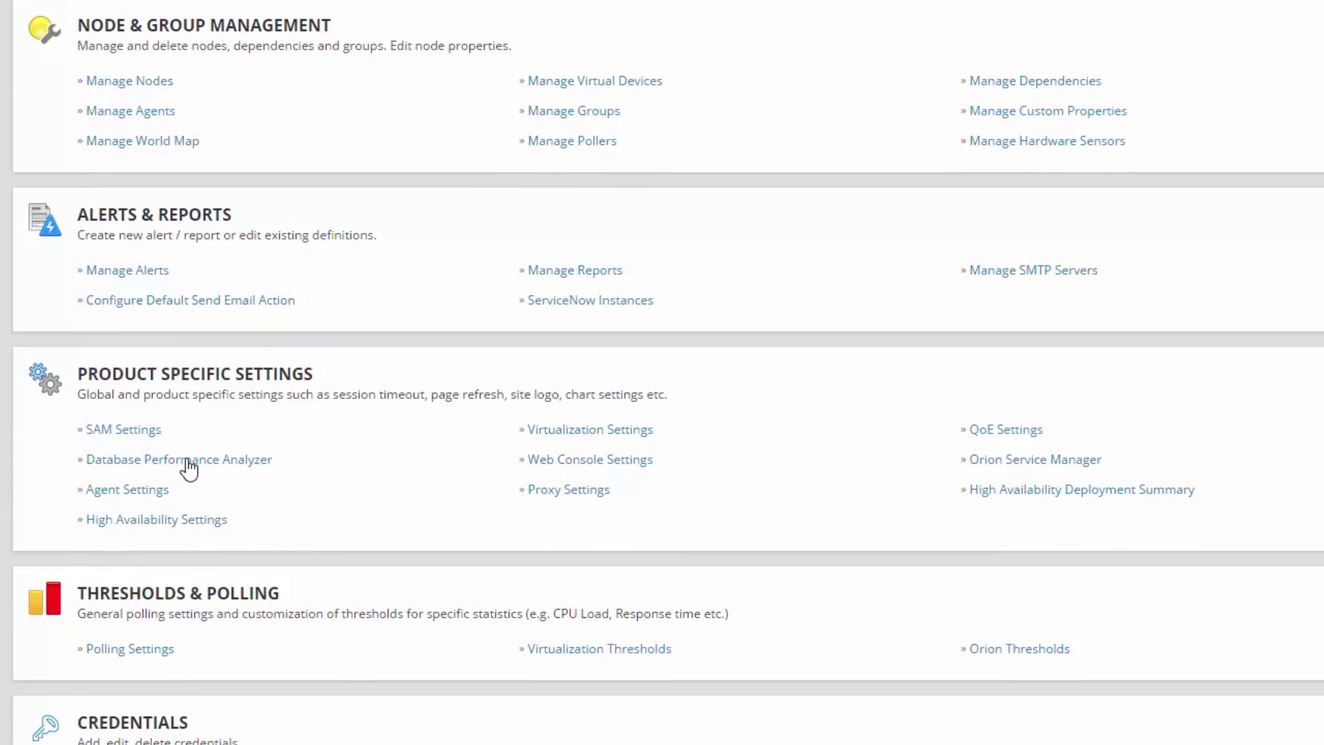
click(158, 497)
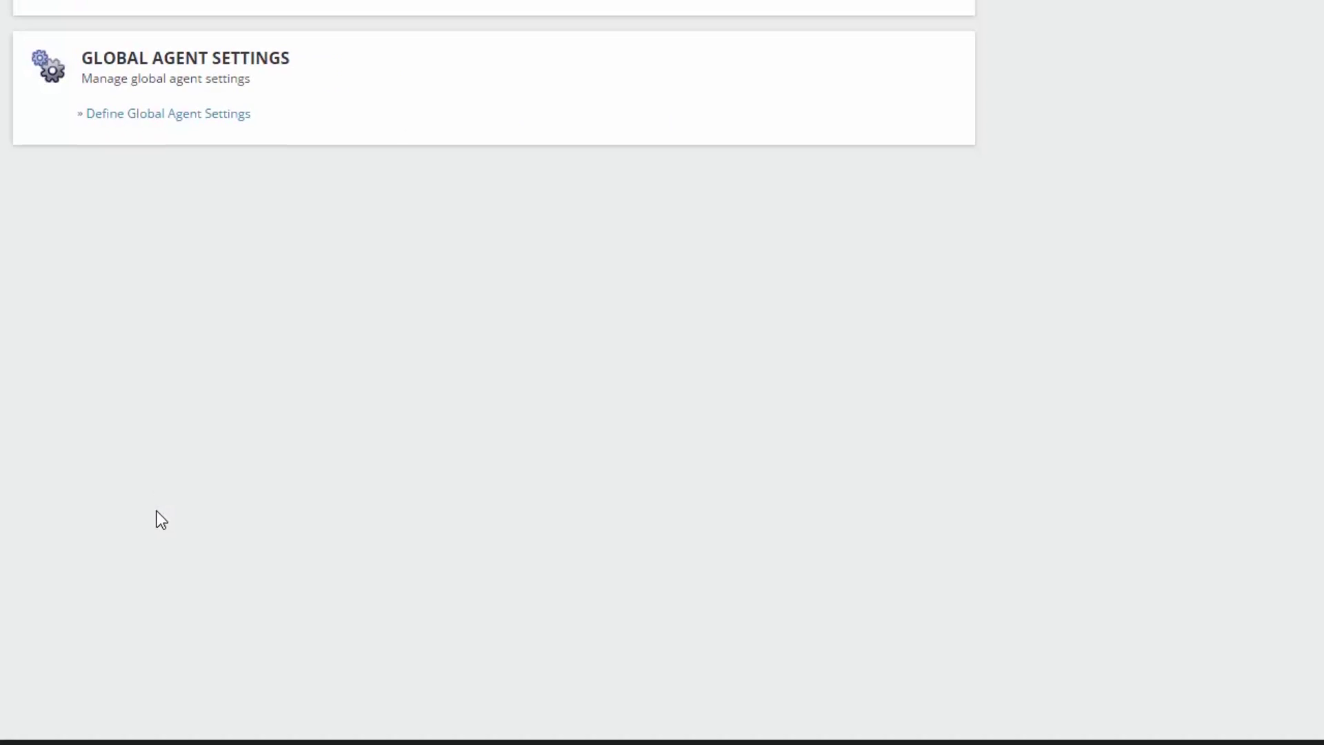
click(603, 226)
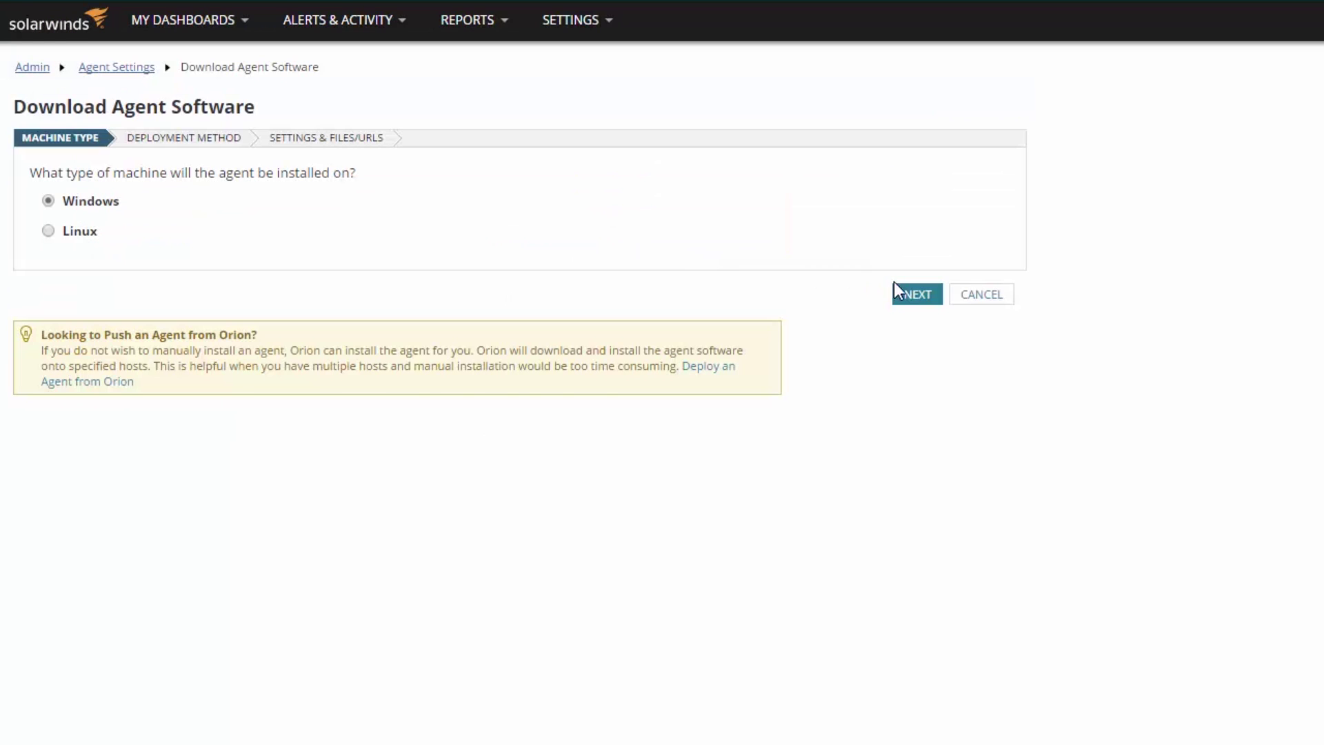
click(907, 296)
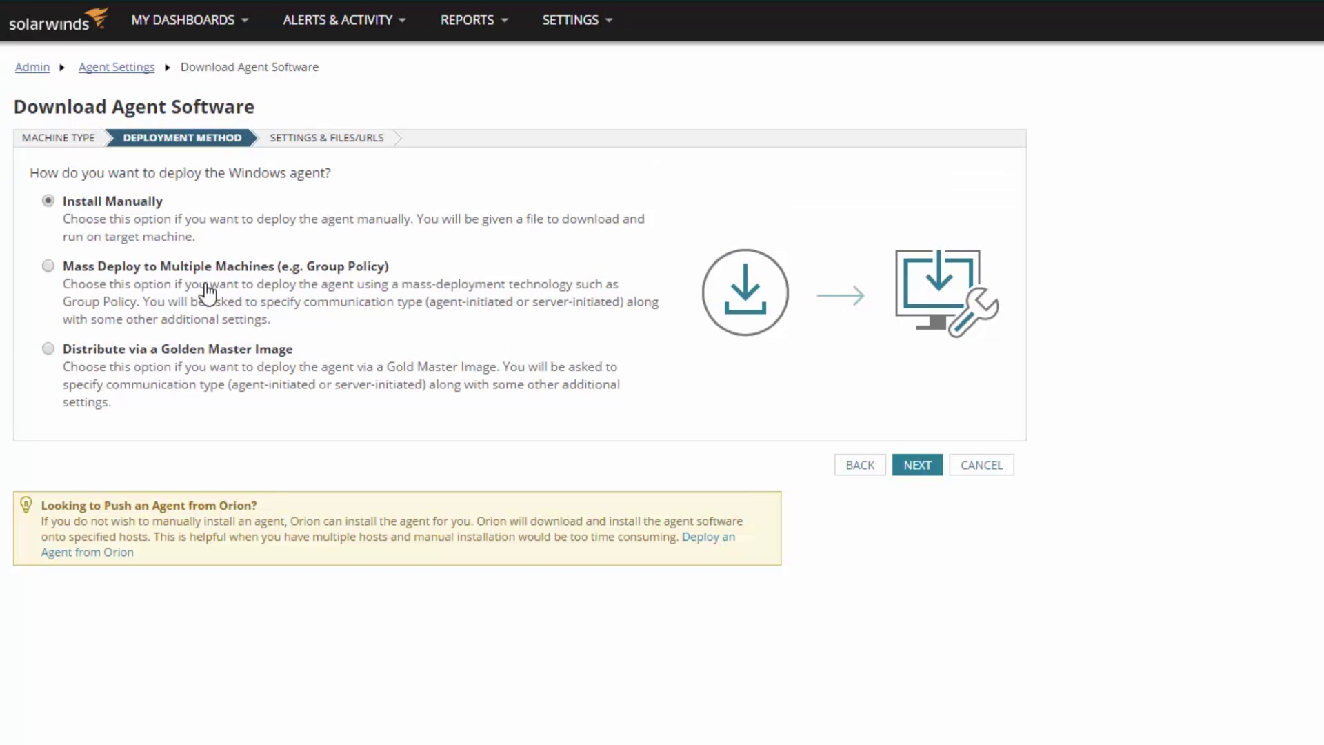
click(50, 267)
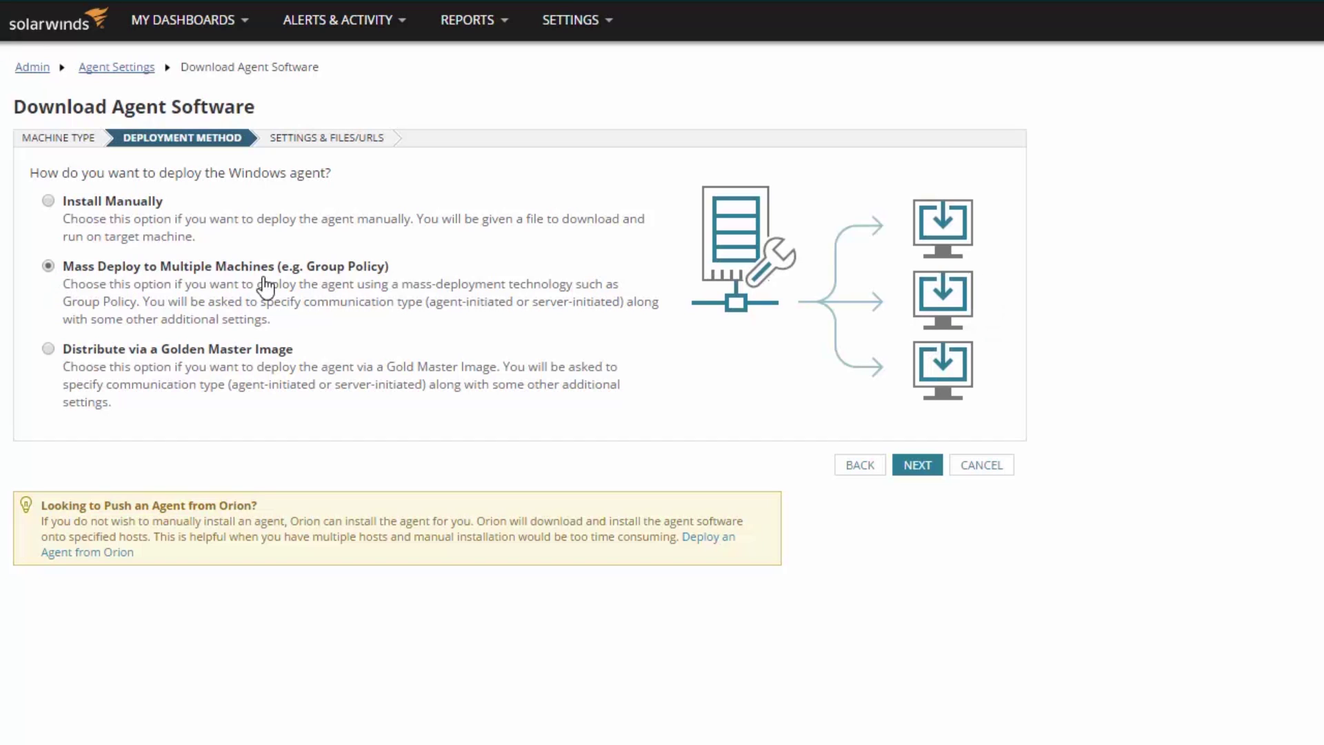
click(916, 467)
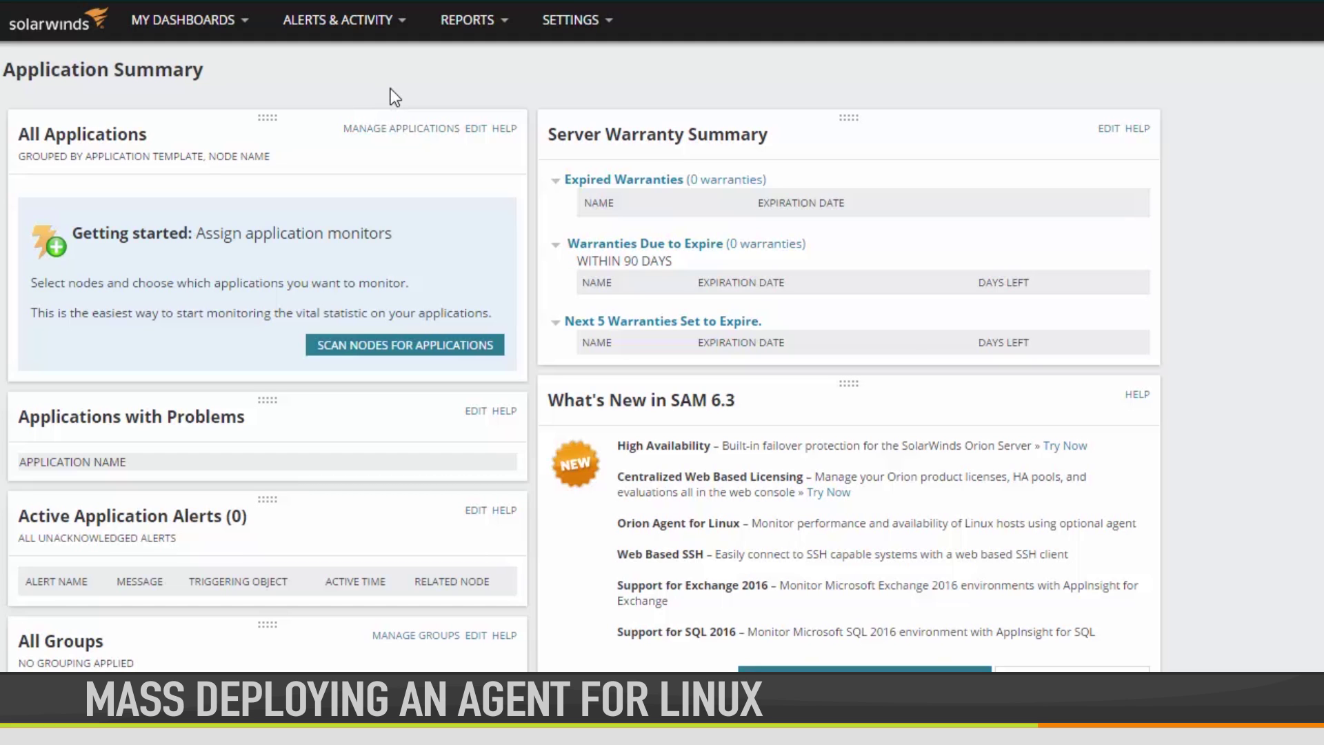
- Start a Linux agent download using Install via Package Management Tool
click(593, 20)
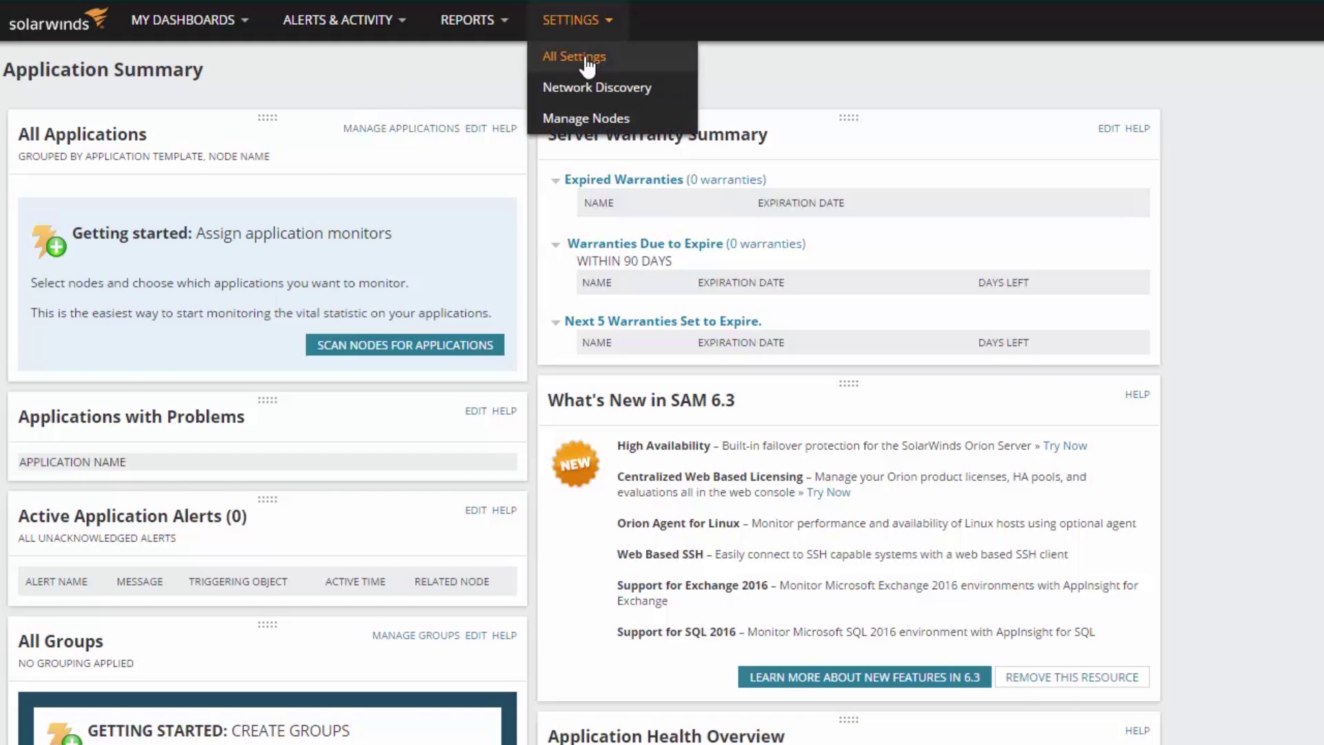
click(585, 58)
scroll(586, 60, down, 4)
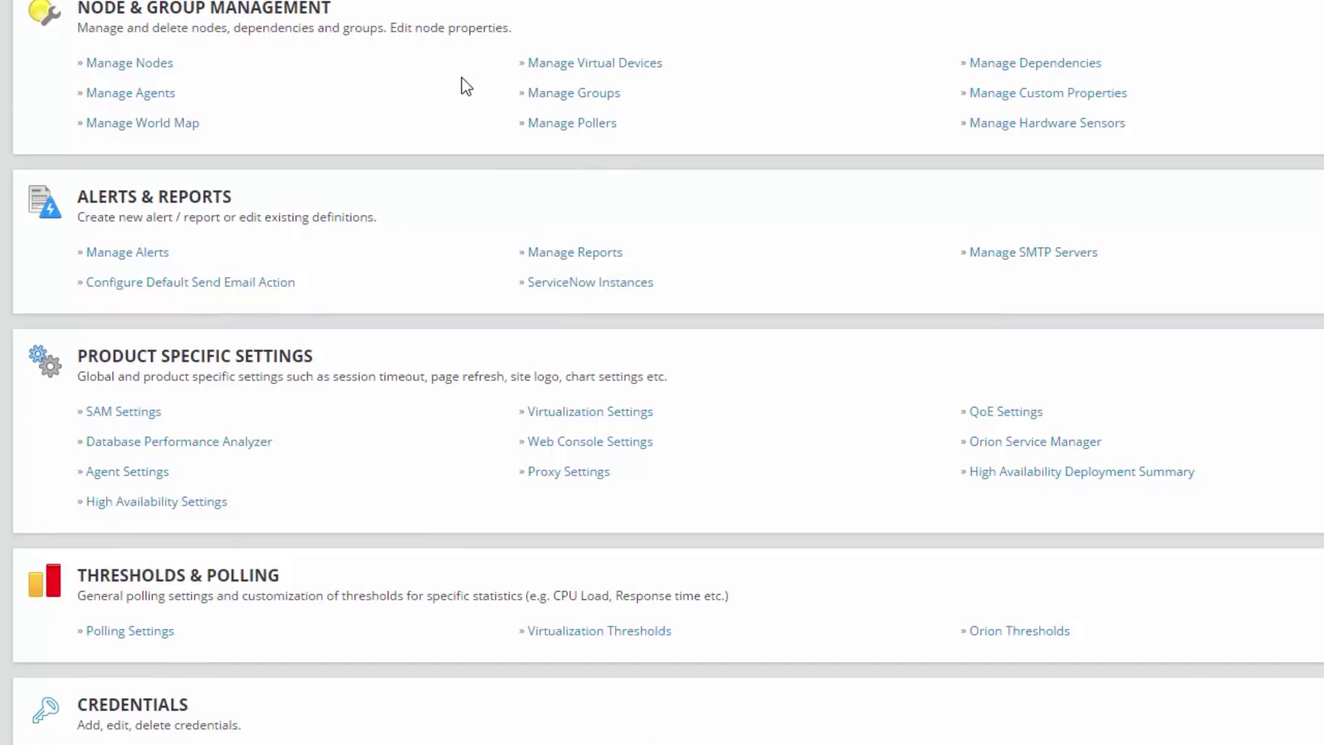
click(163, 475)
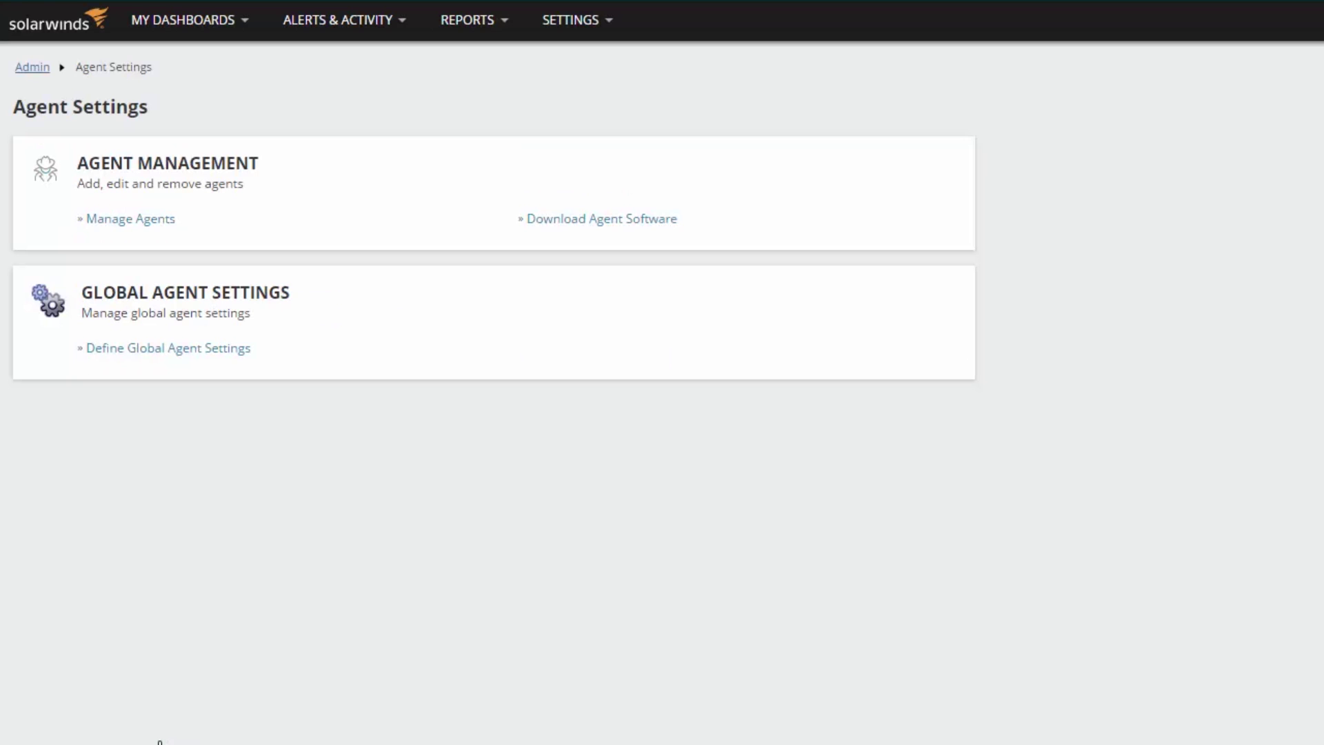
click(575, 219)
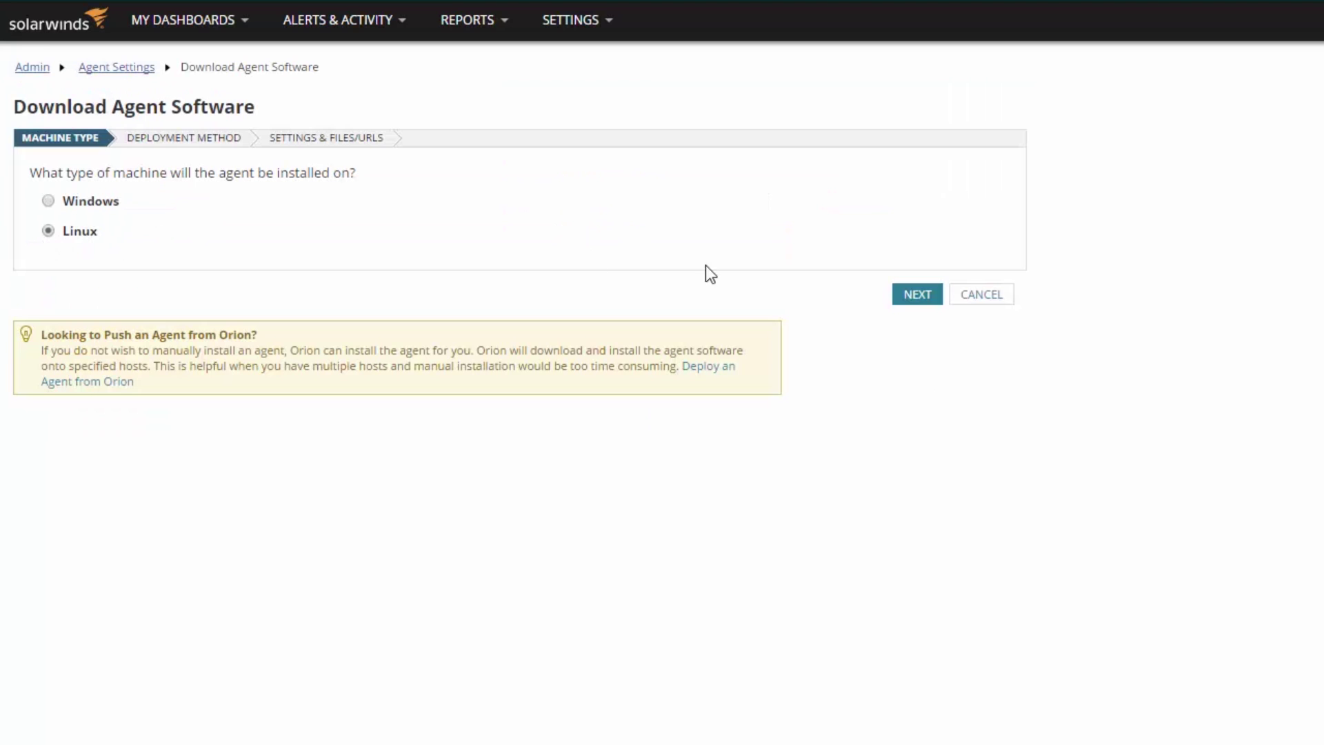
click(917, 294)
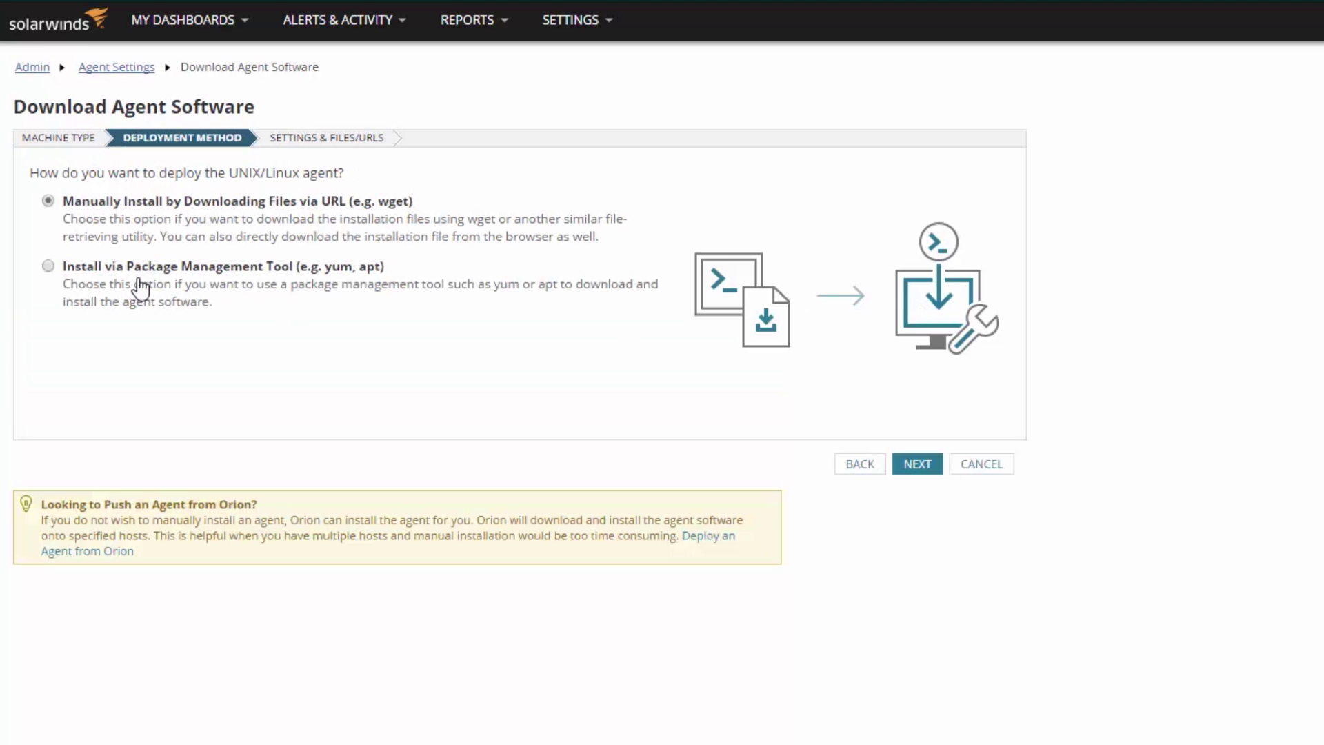
click(49, 266)
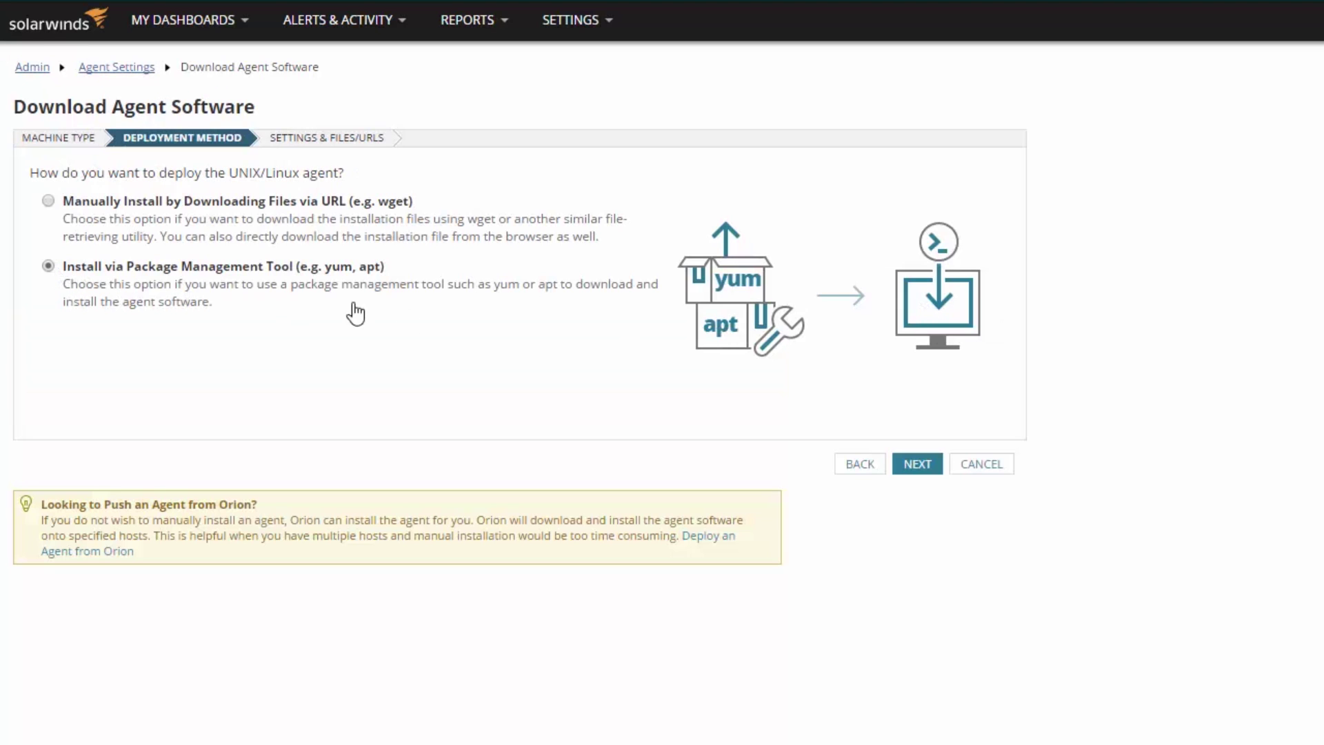
click(920, 465)
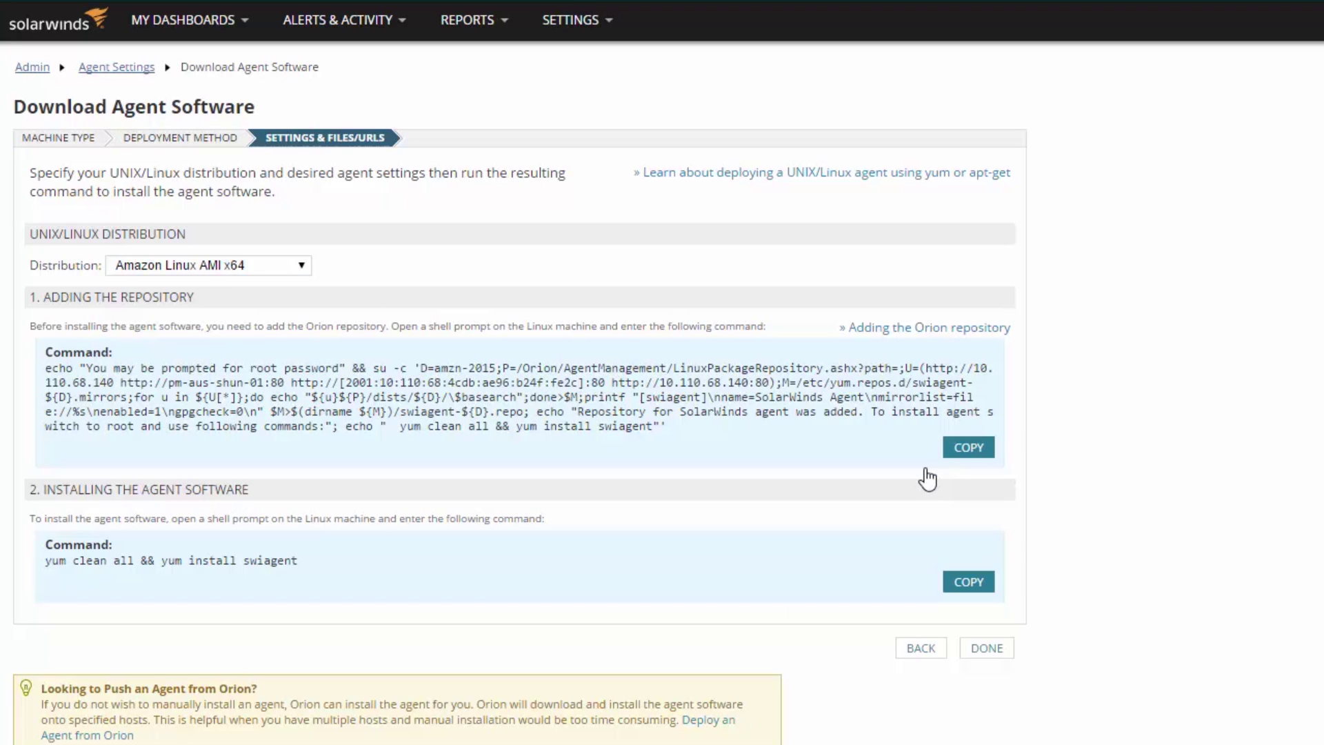
- Set the distribution to CentOS-7 x64 and copy the repository setup command
click(302, 266)
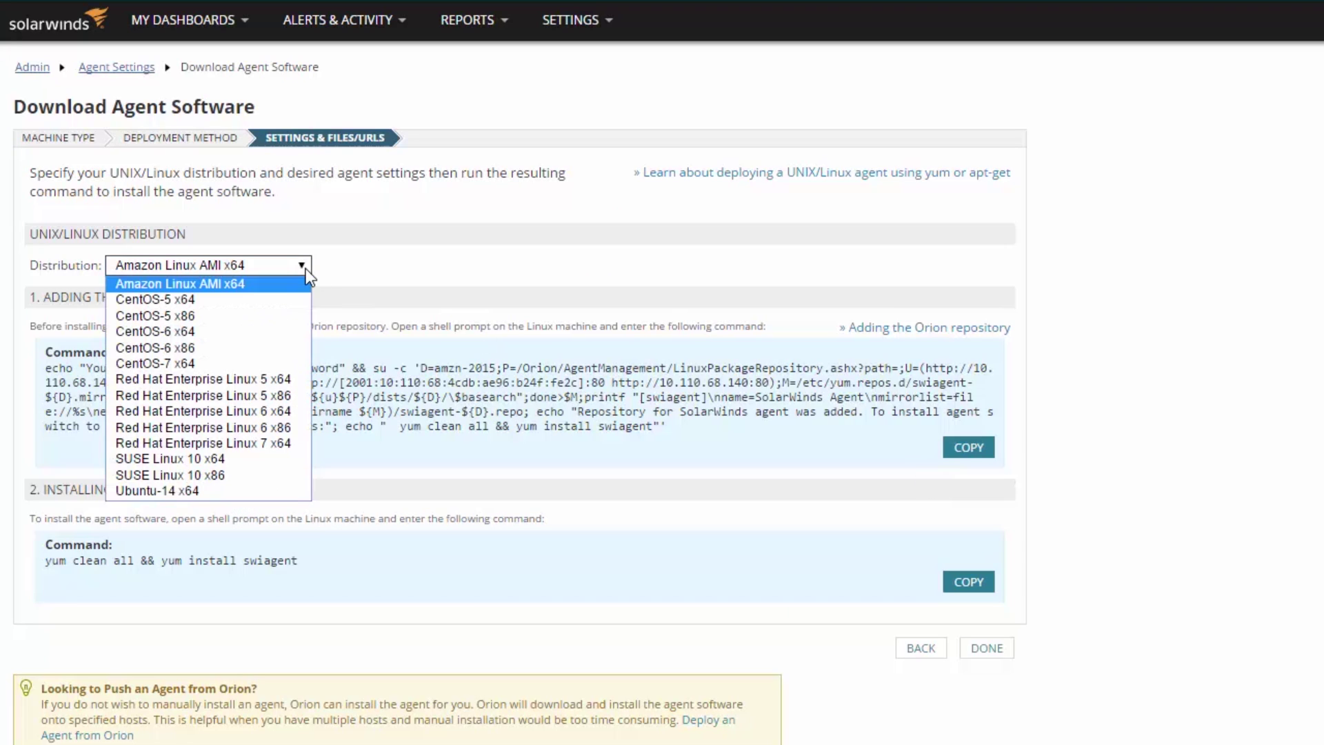
click(215, 362)
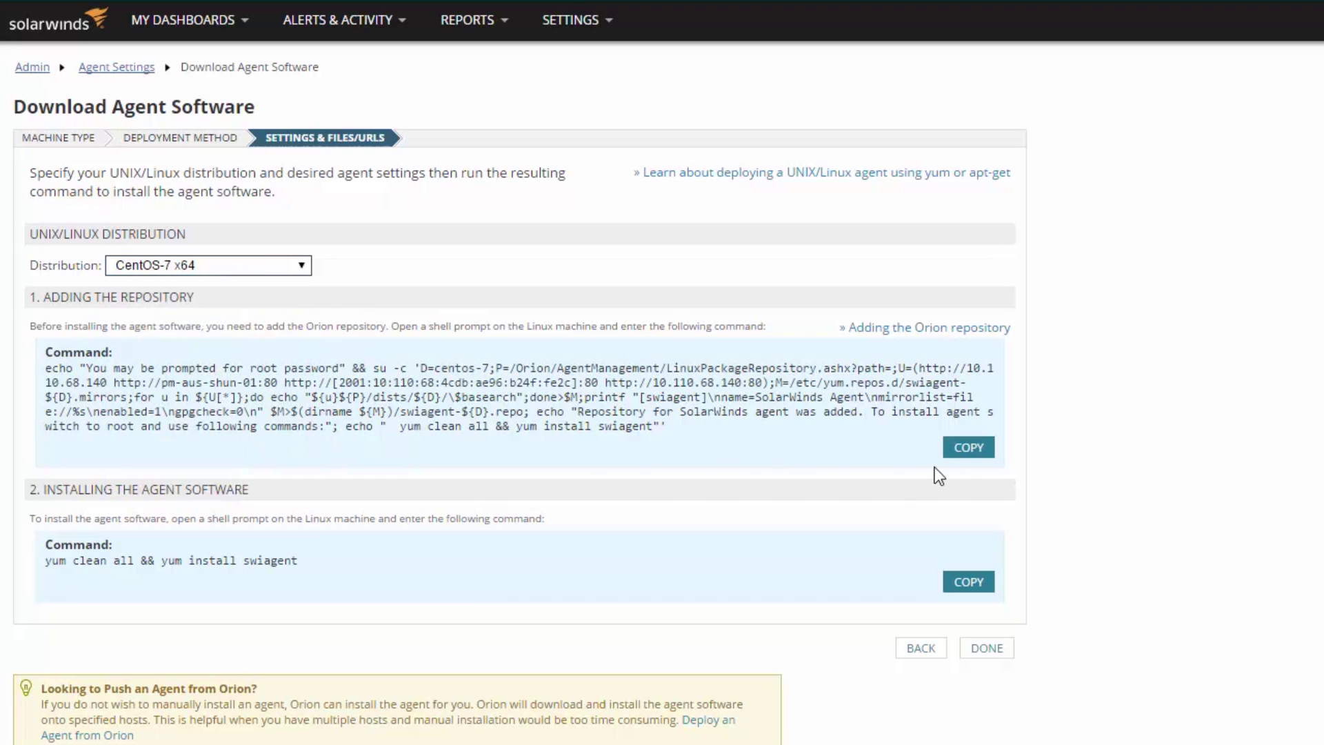
click(967, 450)
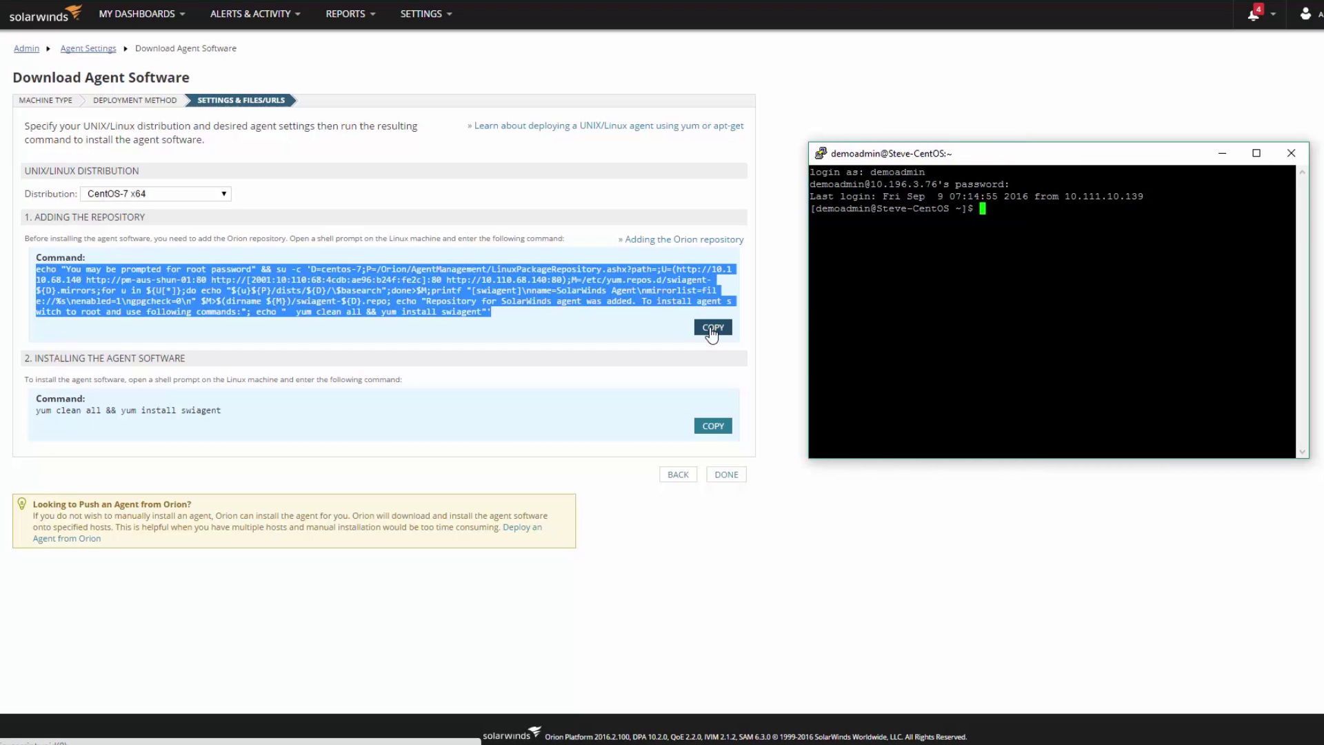
- Run the SolarWinds repository setup command on CentOS, supplying the root password
key(shift+Insert)
key(Return)
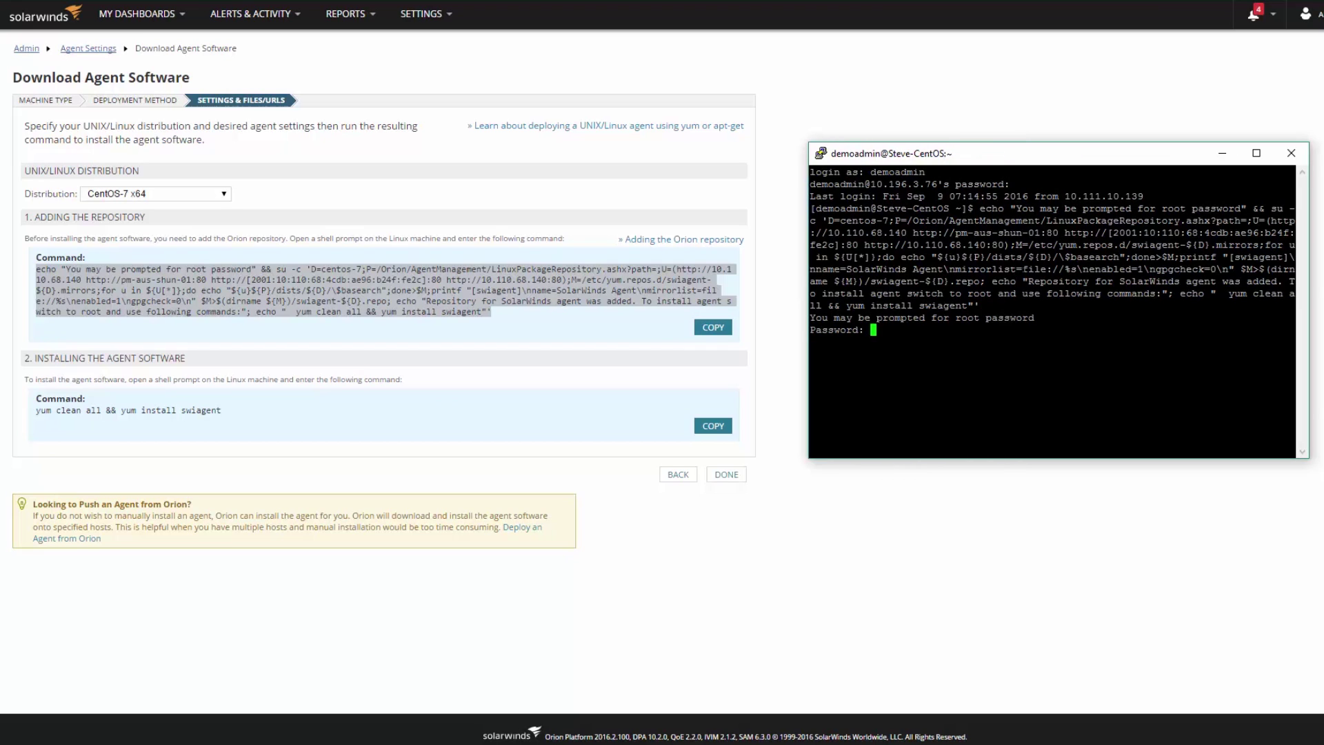
key(Return)
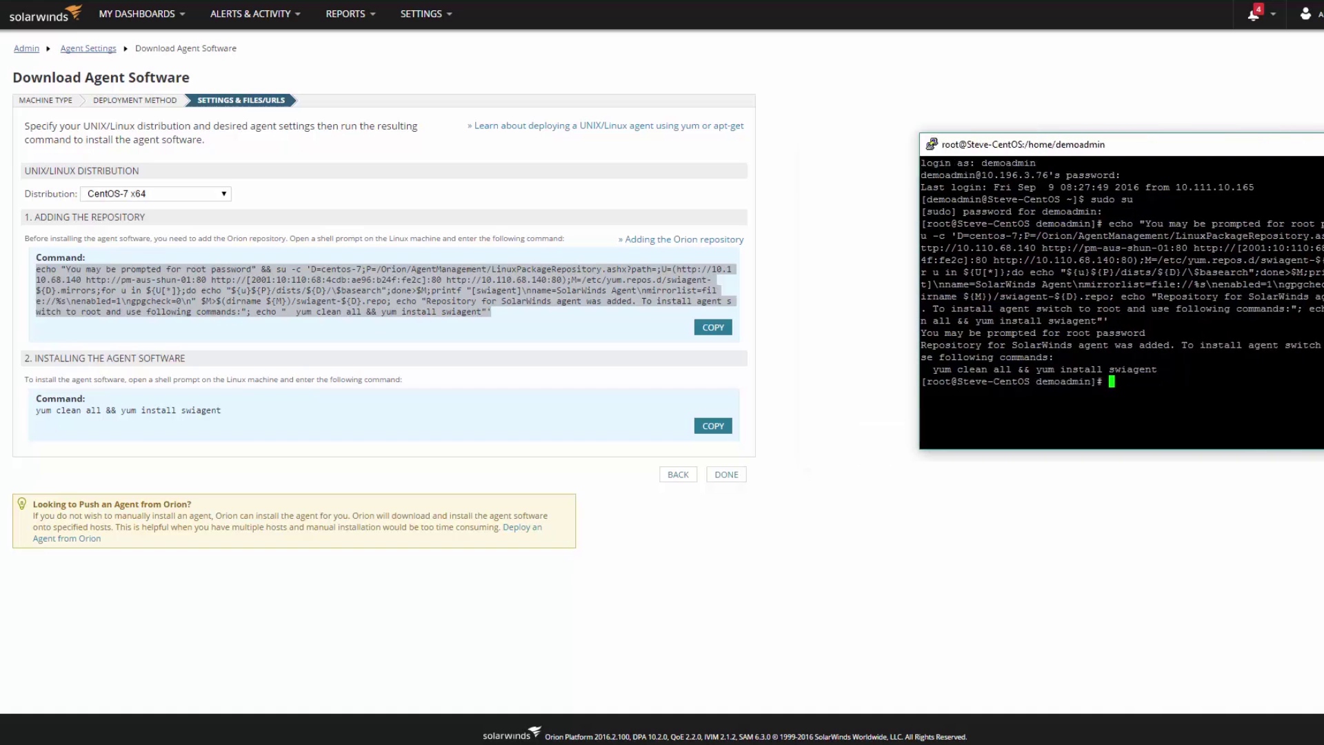
- Install swiagent with the yum command, then run 'service swiagentd init'
click(718, 427)
key(shift+Insert)
key(Return)
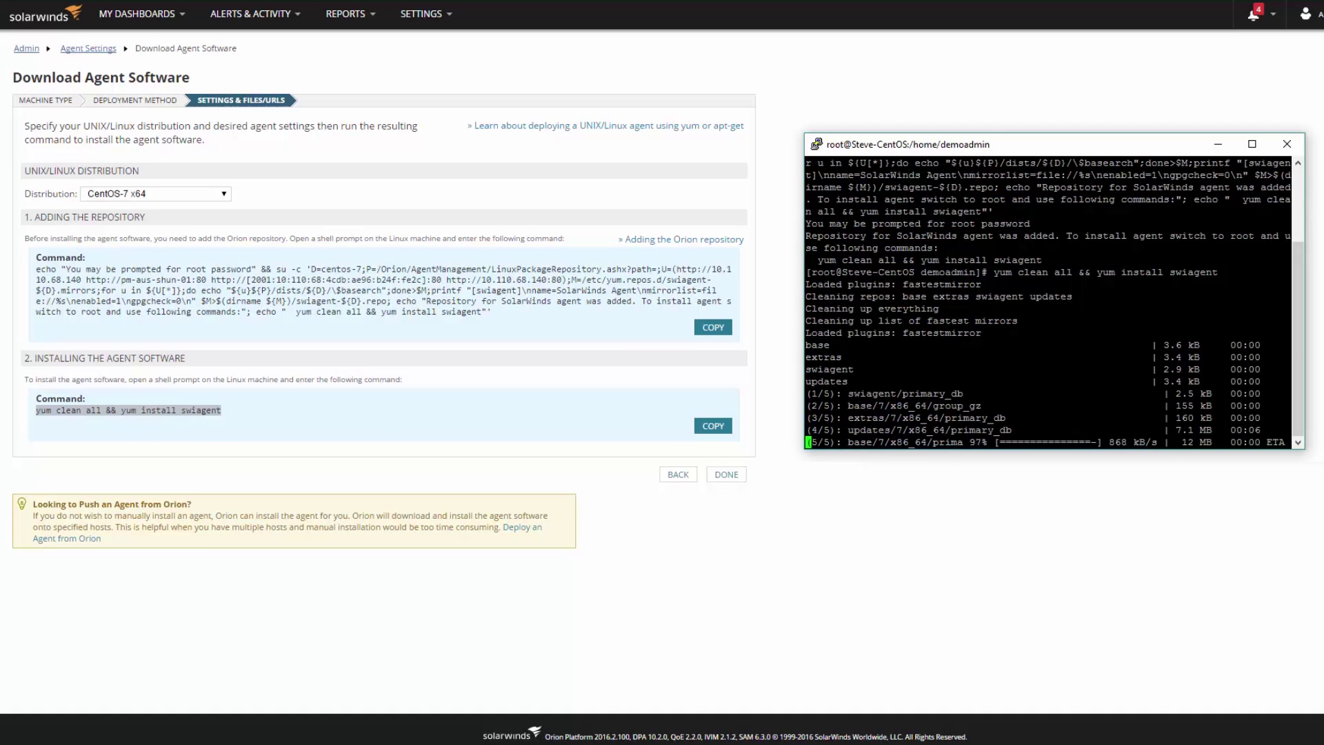
text(service swia)
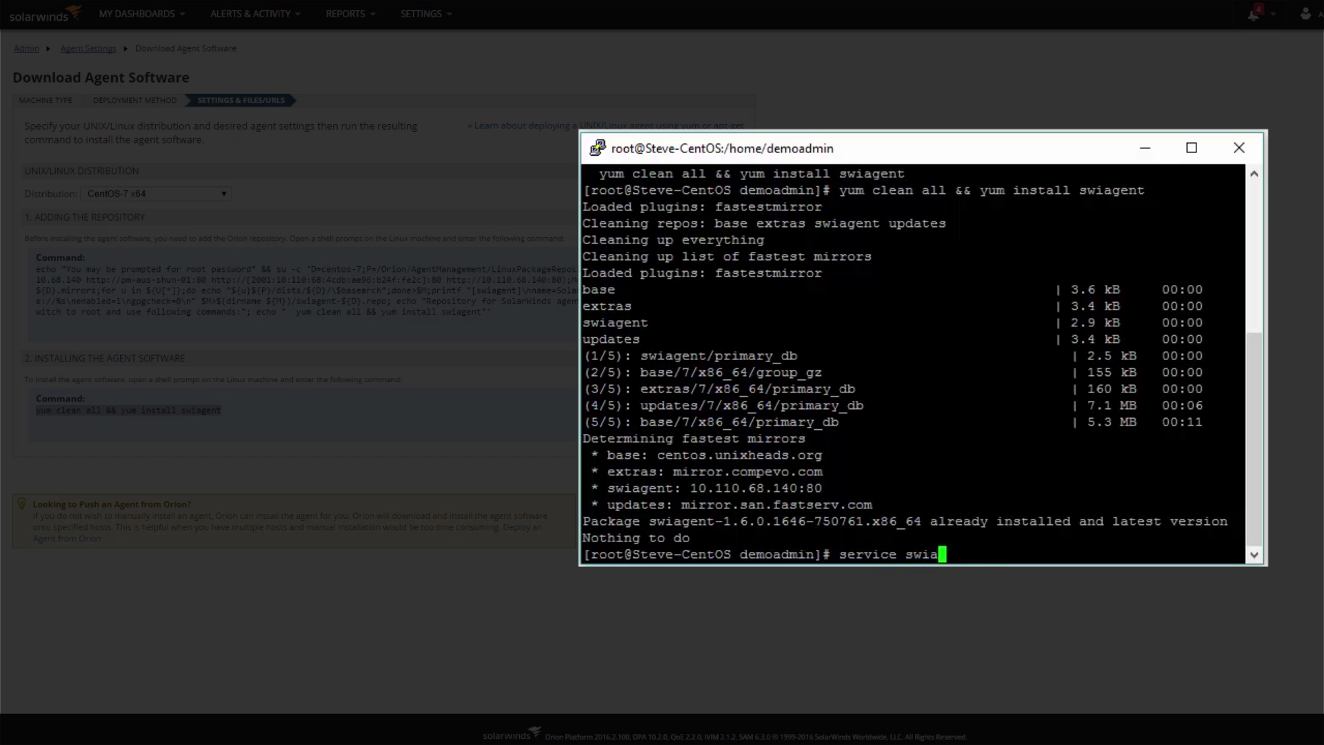
text(gentd init)
key(Return)
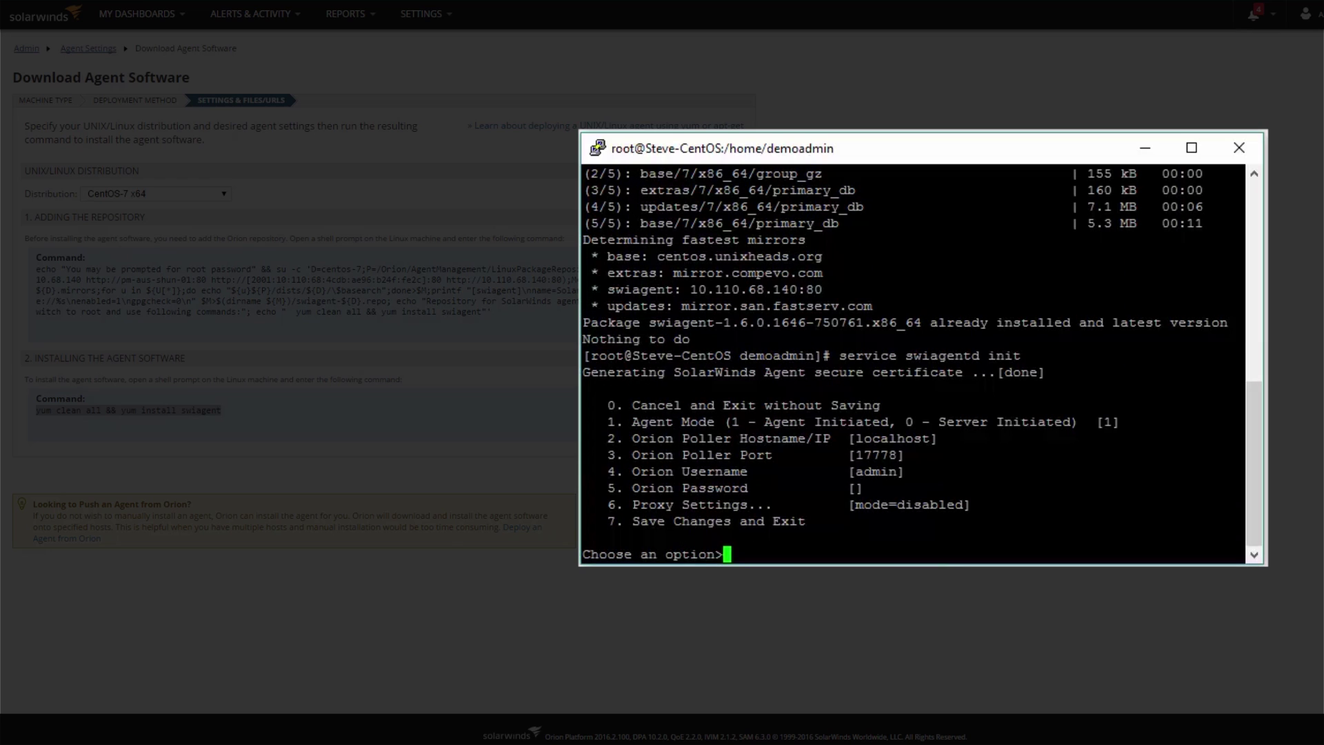
- Point the CentOS agent at poller 10.110.68.140 with Orion username admin
text(2)
key(Return)
text(10.110.68.140)
key(Return)
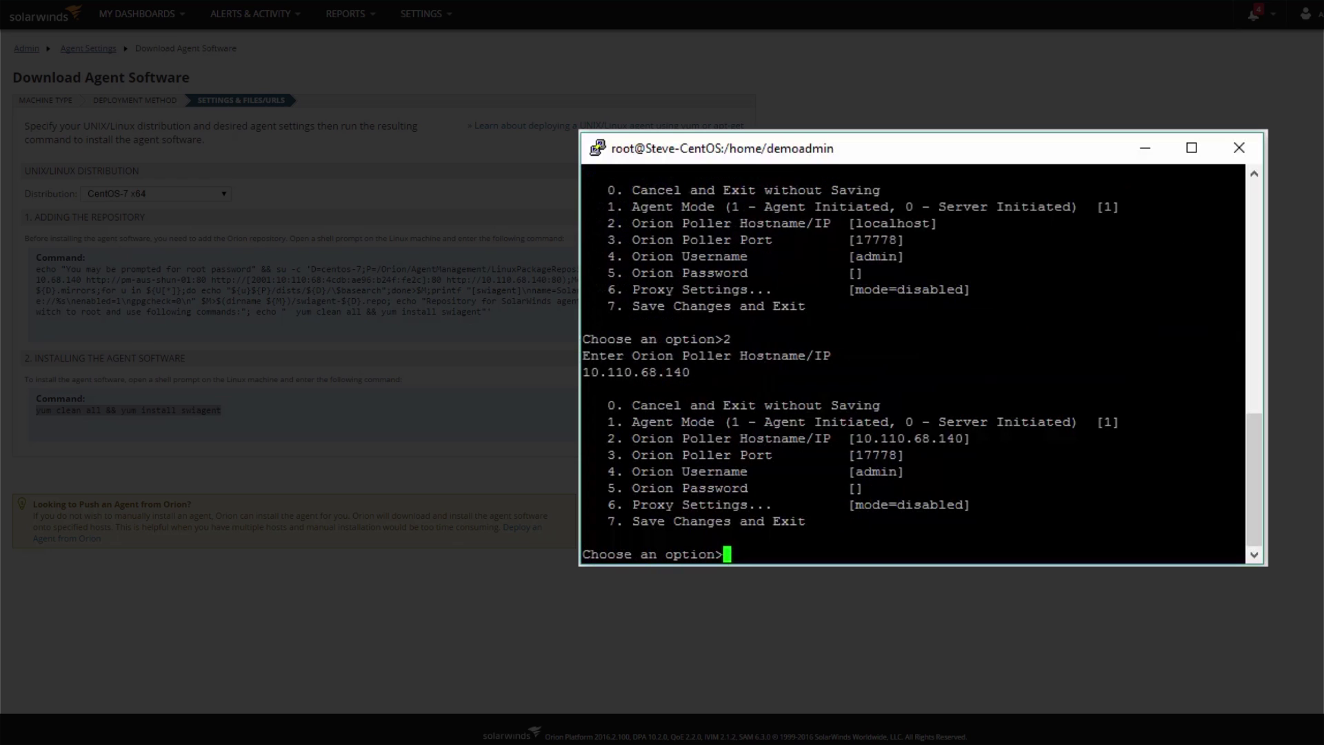
text(4)
key(Return)
text(admin)
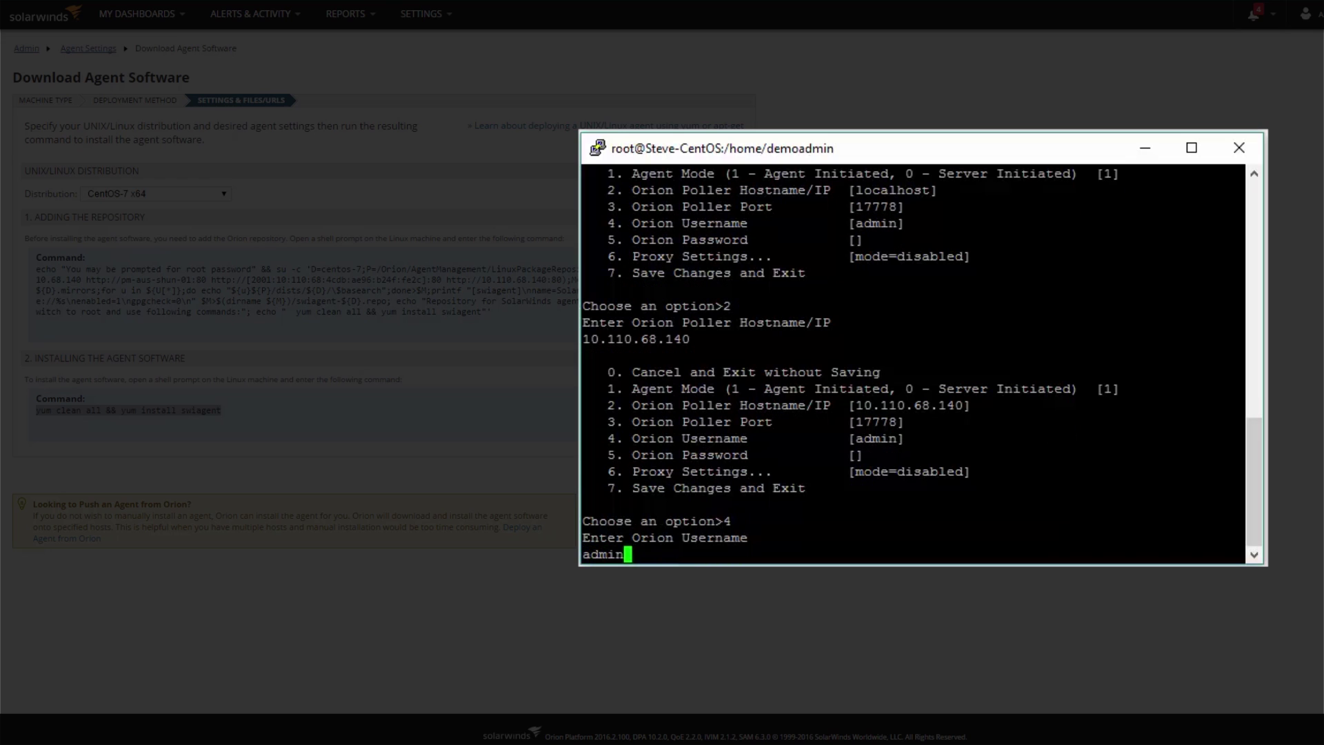
key(Return)
- Leave the Orion password blank, save the agent configuration, and return to the shell
text(5)
key(Return)
key(Return)
text(7)
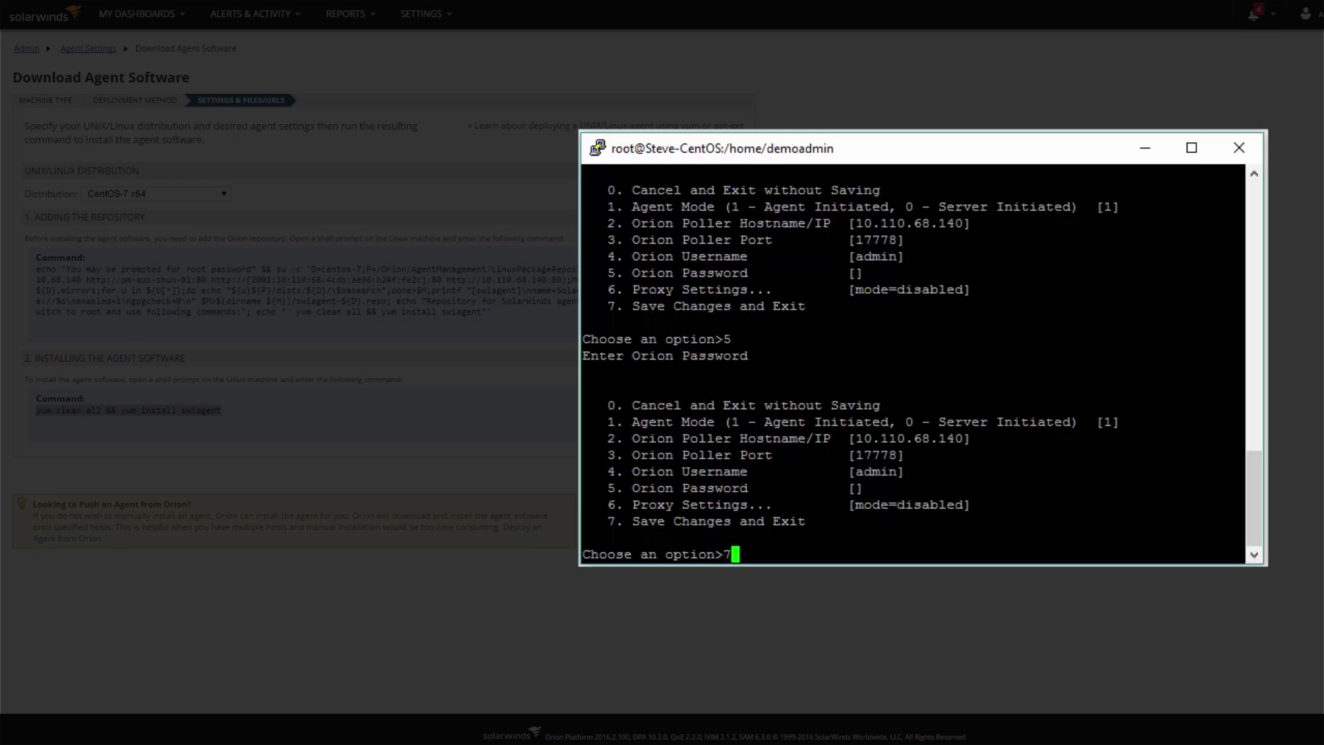
key(Return)
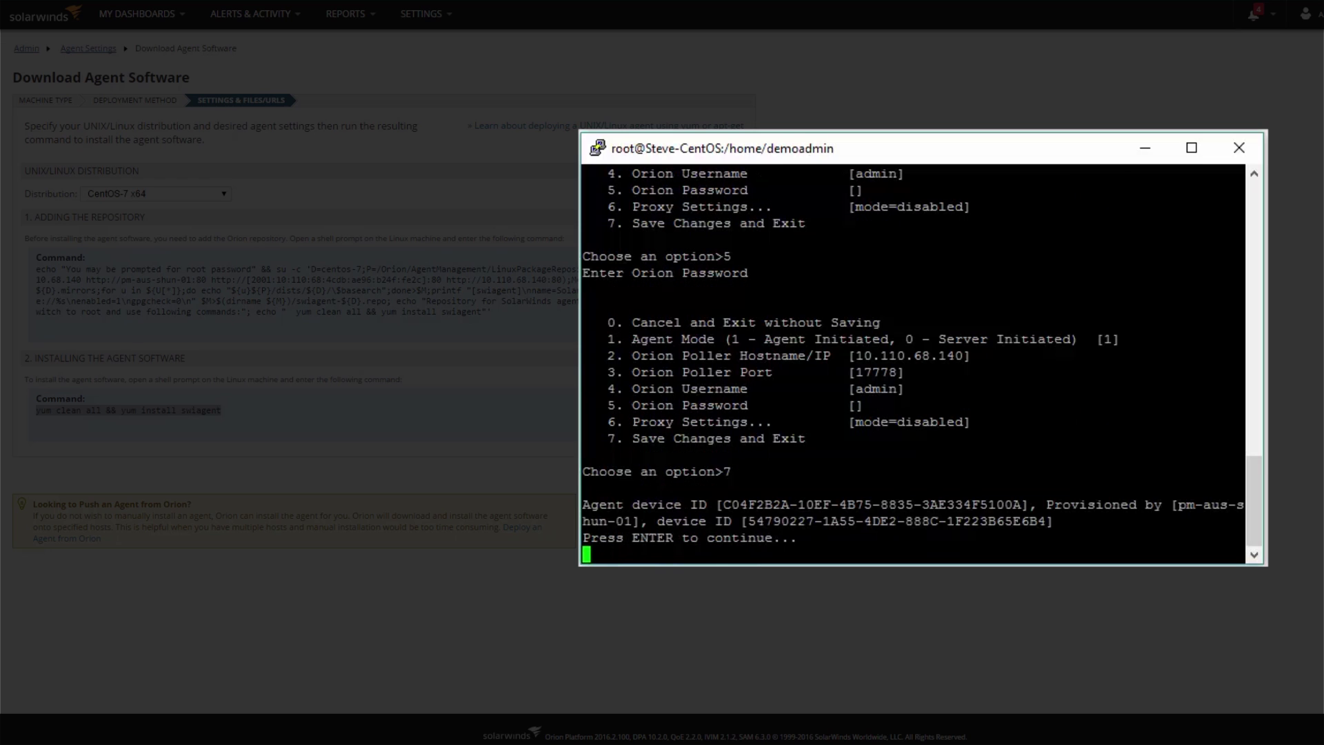
key(Return)
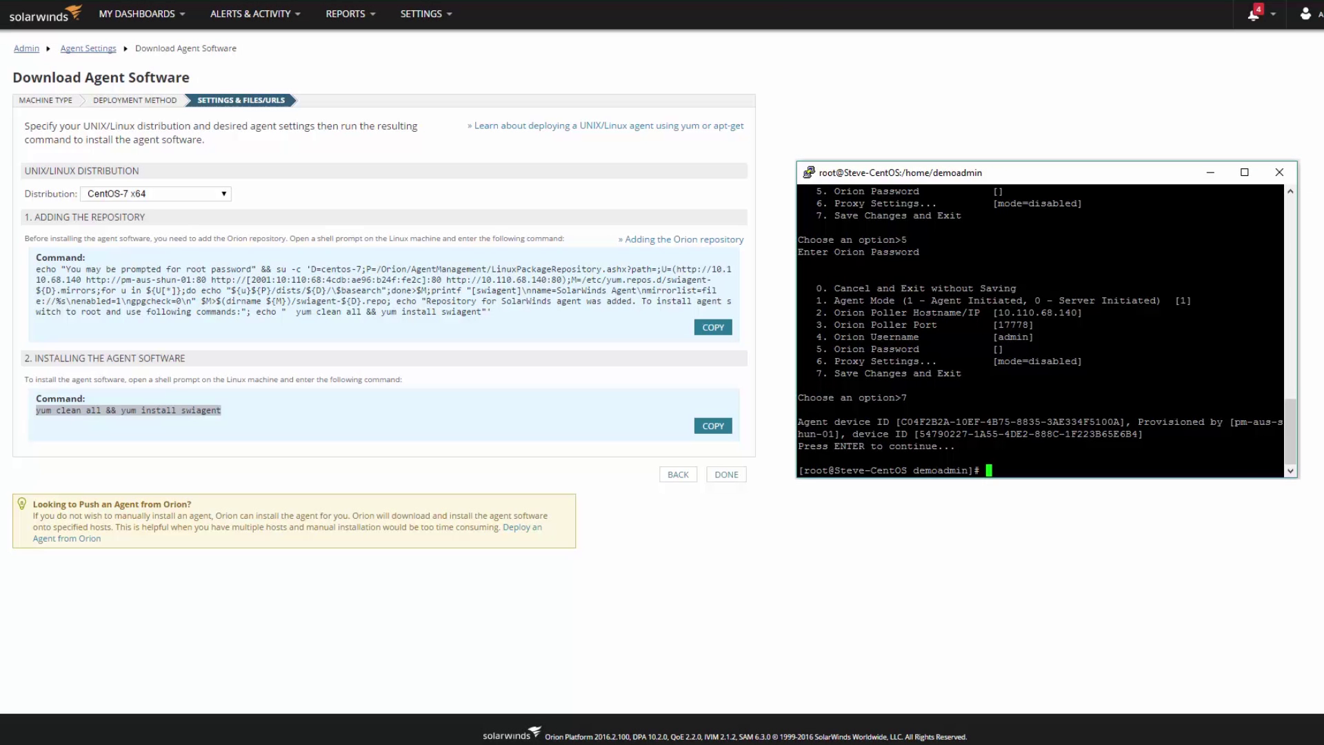
- Close PuTTY, go to All Settings > Manage Agents, and select the pm-aus-shun-02 agent
click(1279, 176)
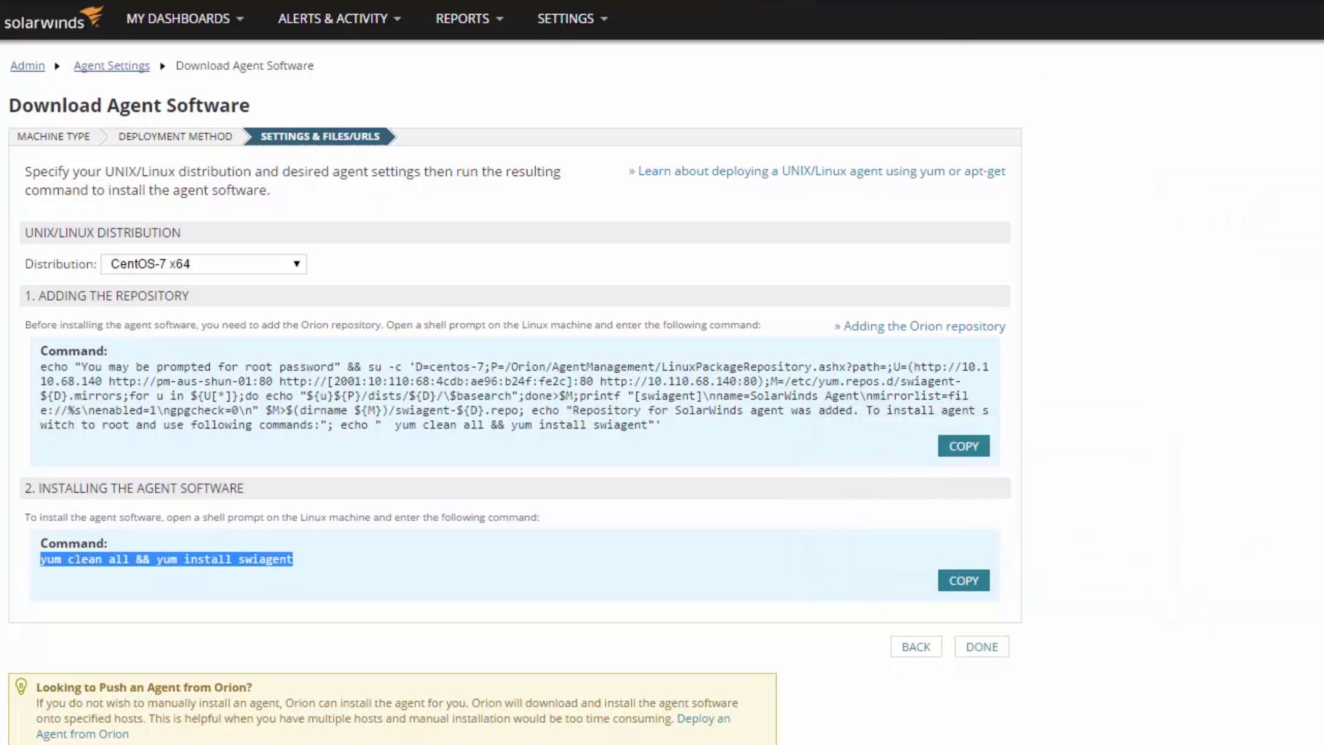
mouse_move(562, 26)
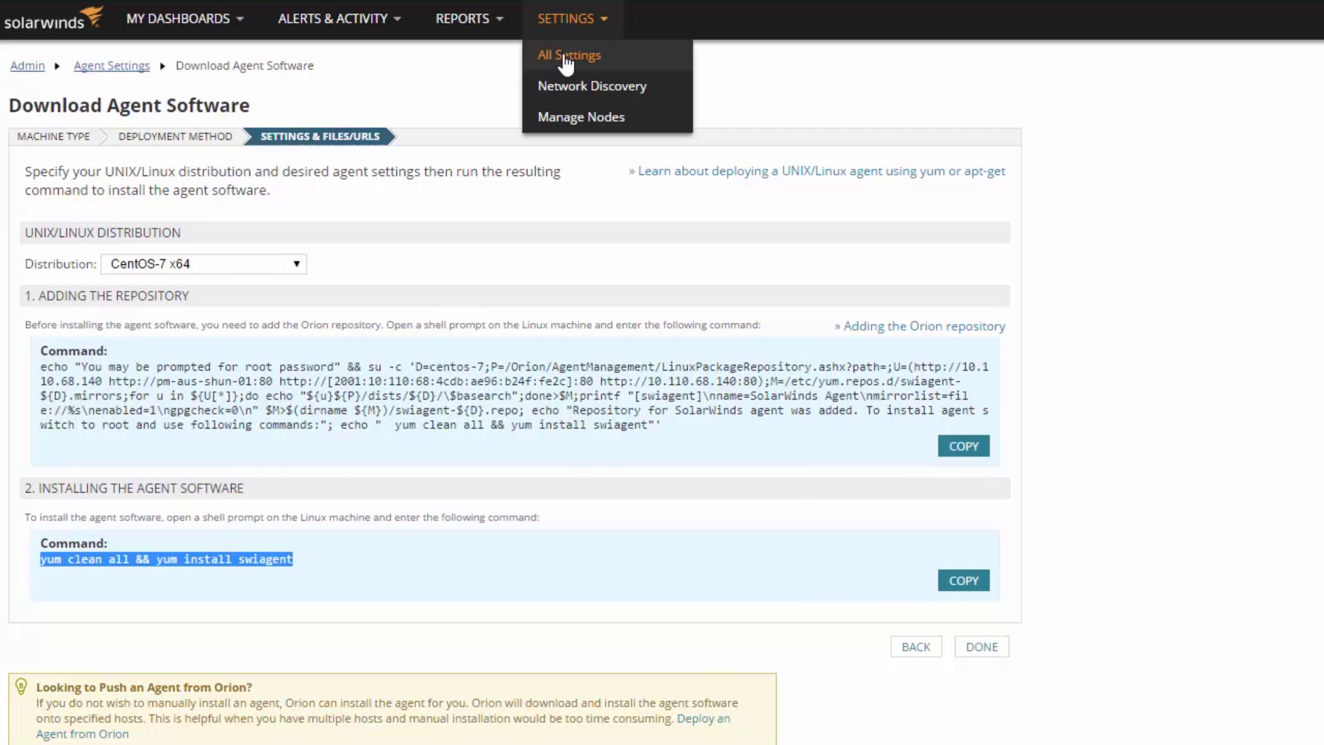
click(562, 58)
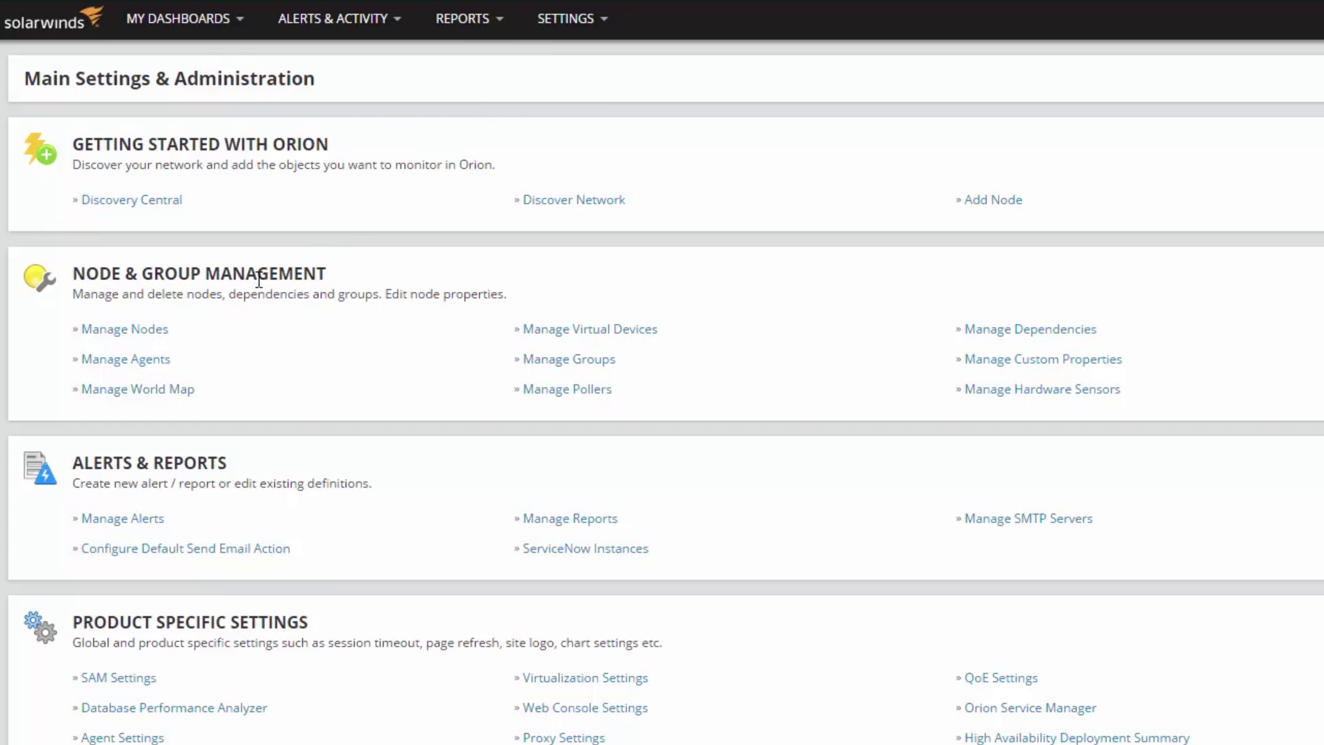
click(152, 368)
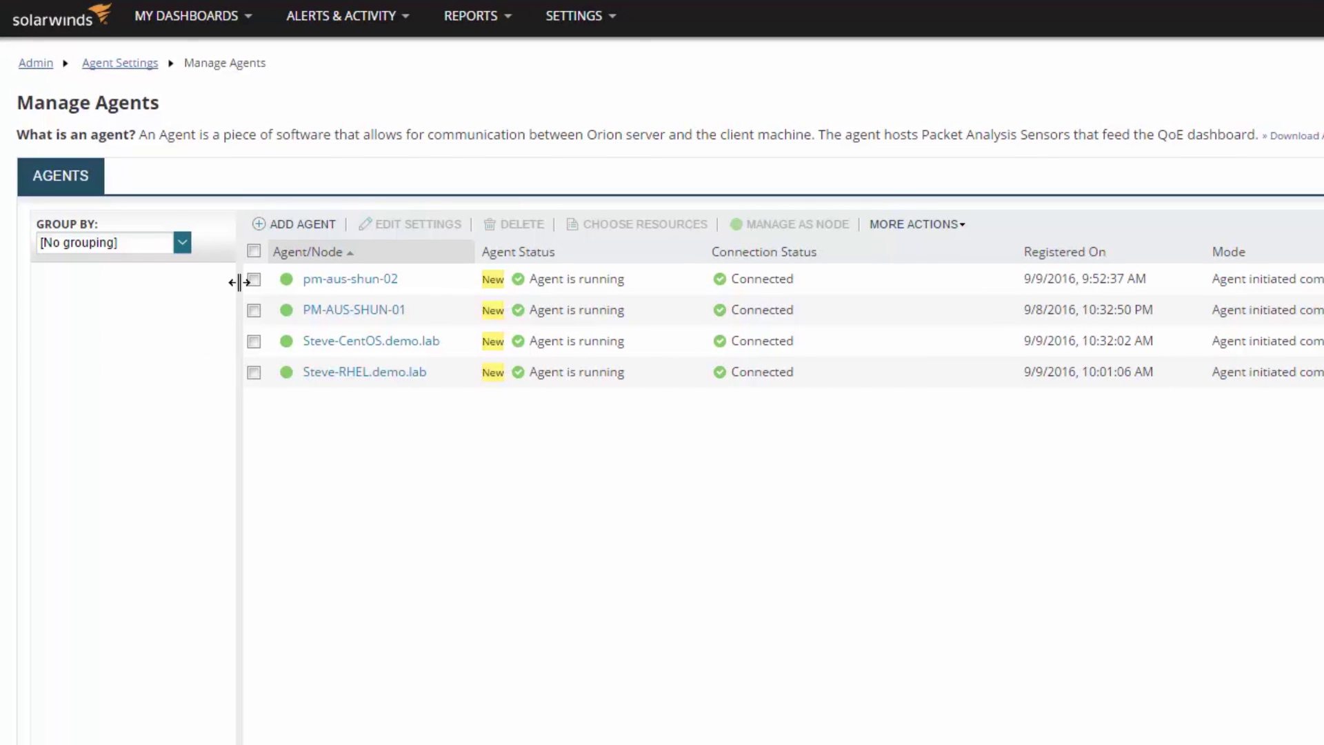
click(253, 279)
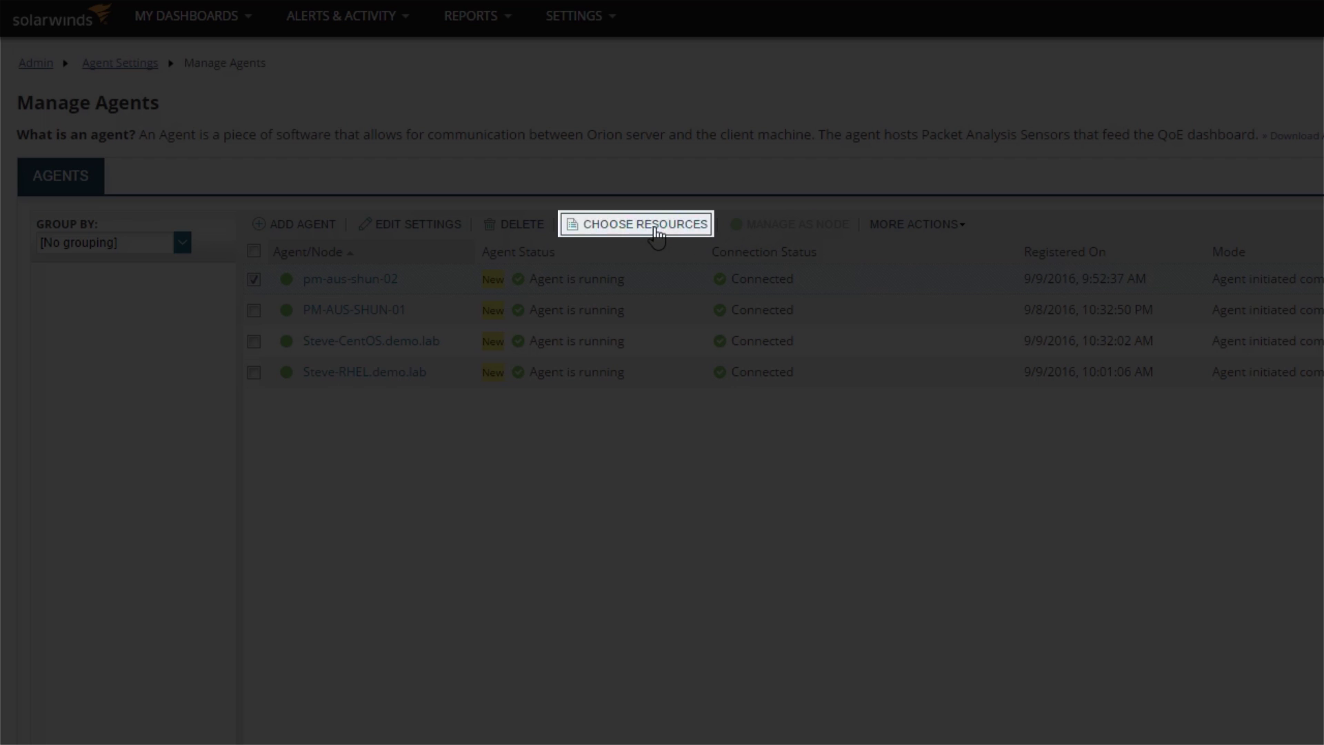
- Choose all resources of pm-aus-shun-02 for monitoring and submit
click(654, 229)
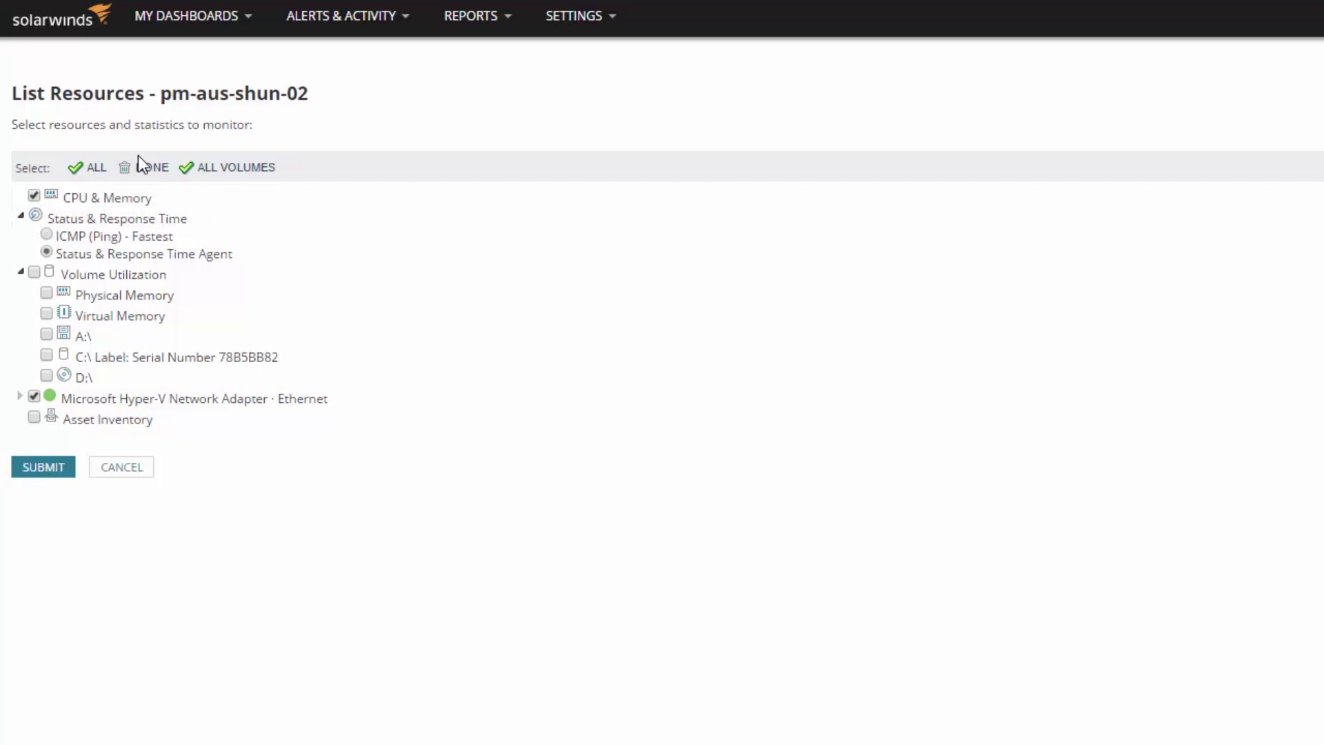
click(92, 168)
click(49, 474)
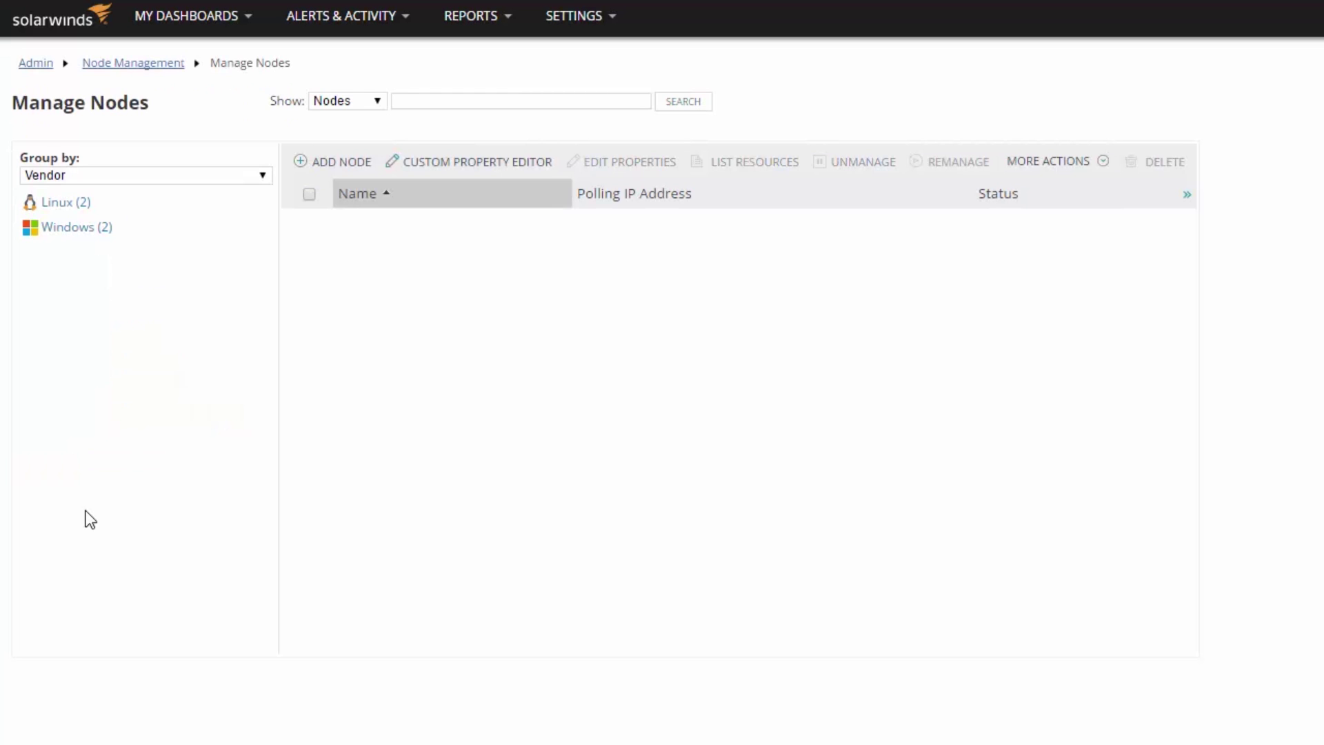
- Review Steve-RHEL's agent settings in Manage Agents and cancel, leaving auto-updates unchanged
click(590, 18)
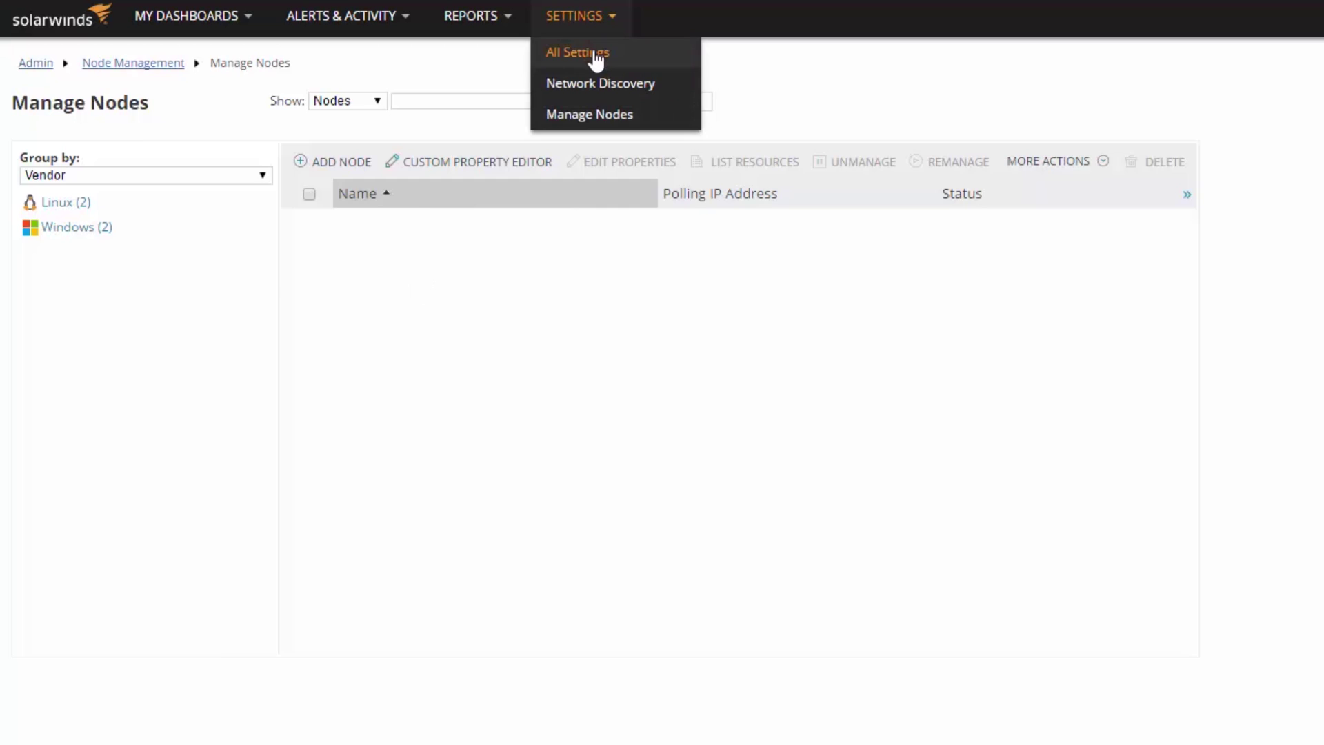
click(596, 60)
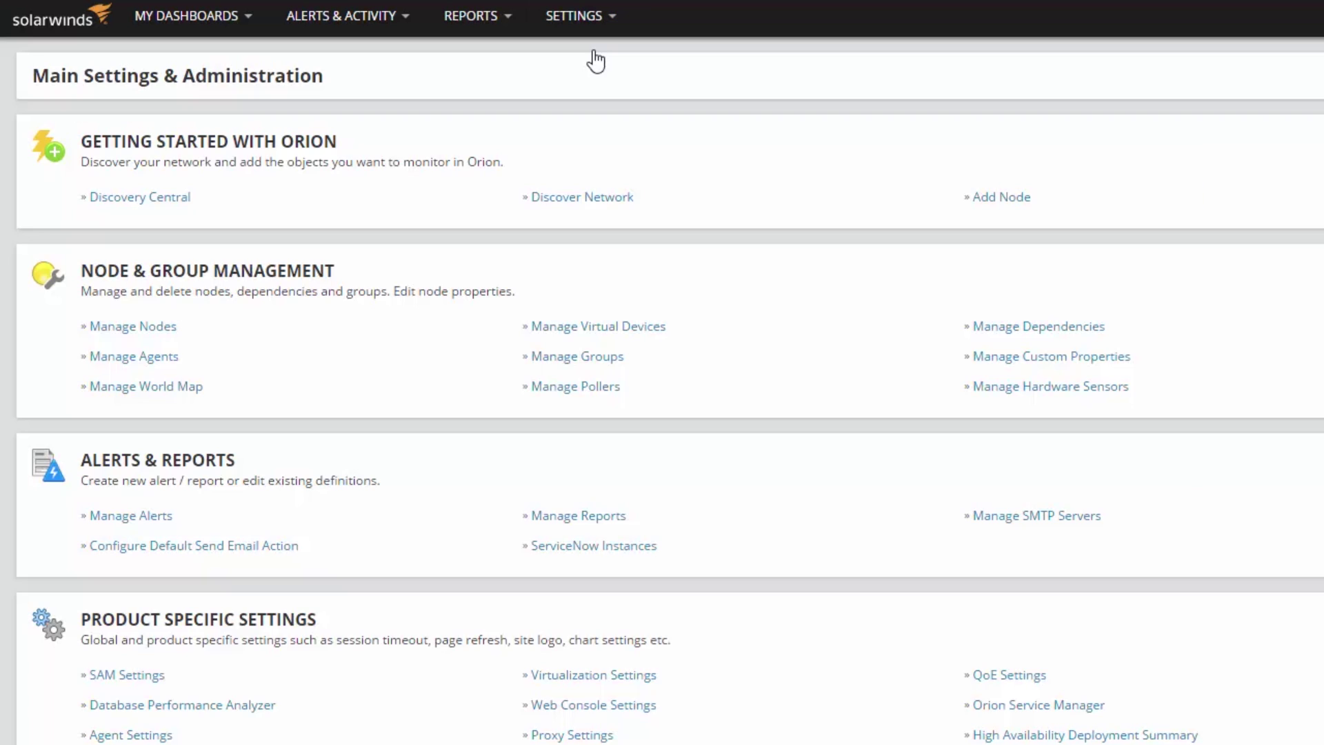
click(153, 359)
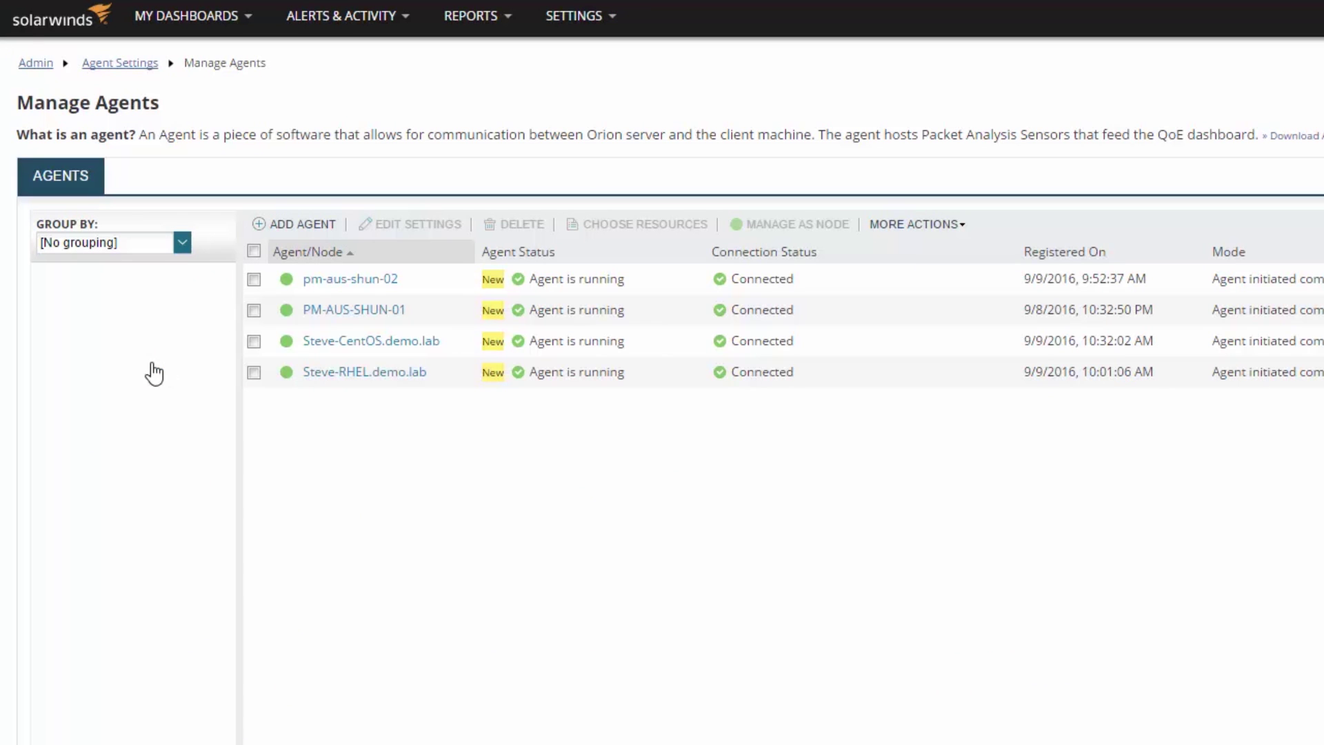
click(255, 373)
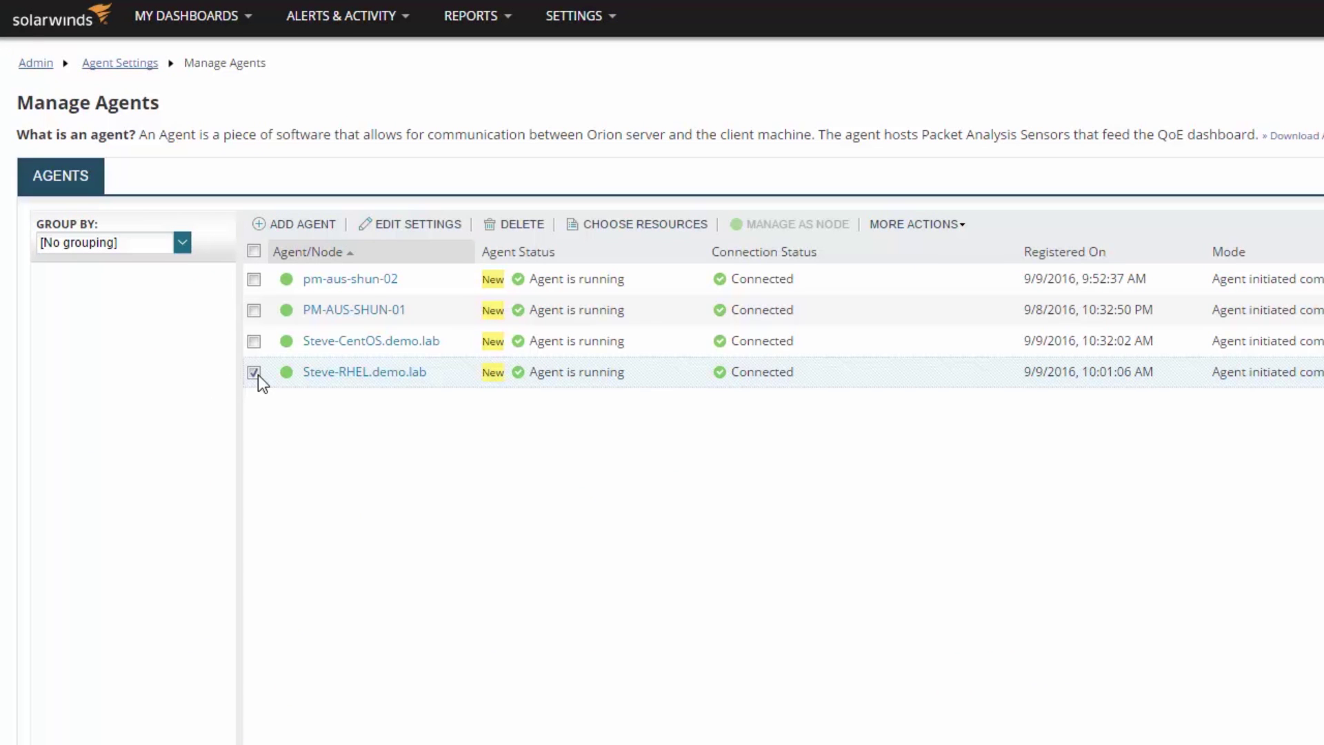
click(433, 238)
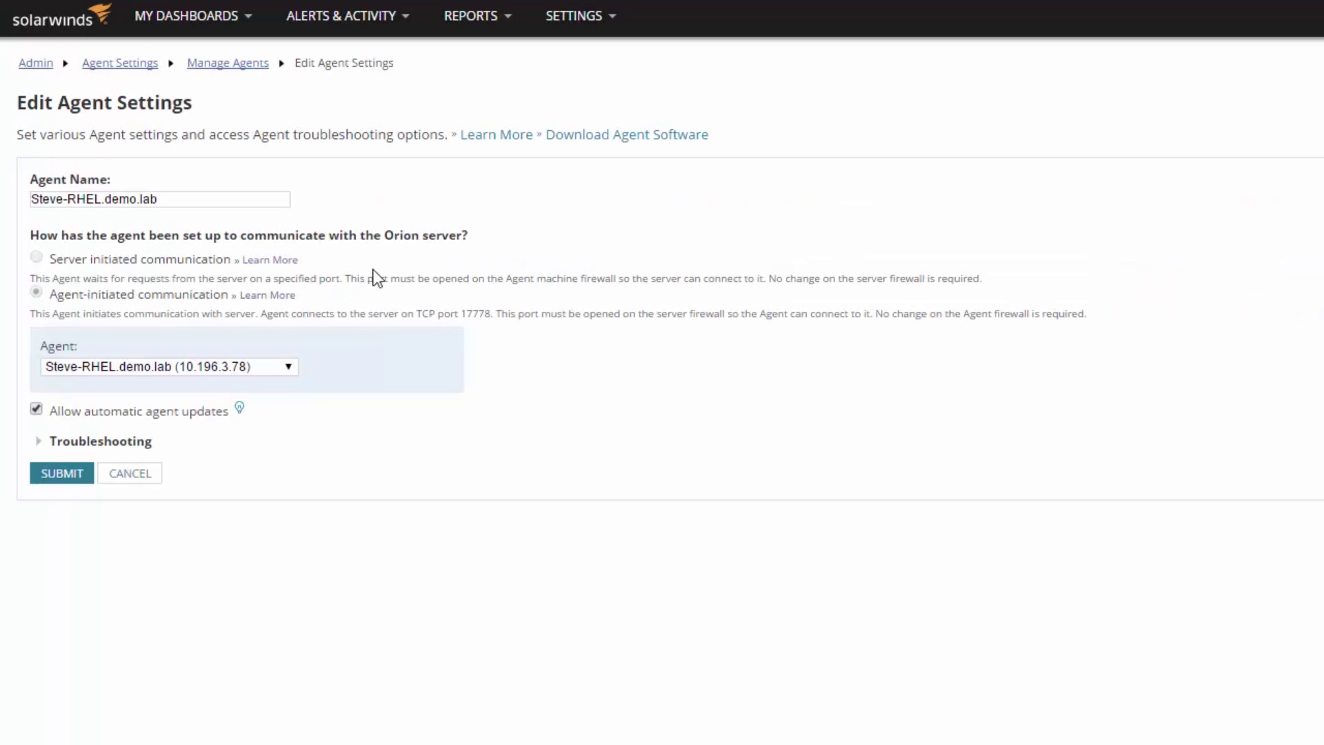
click(37, 410)
click(37, 411)
click(120, 478)
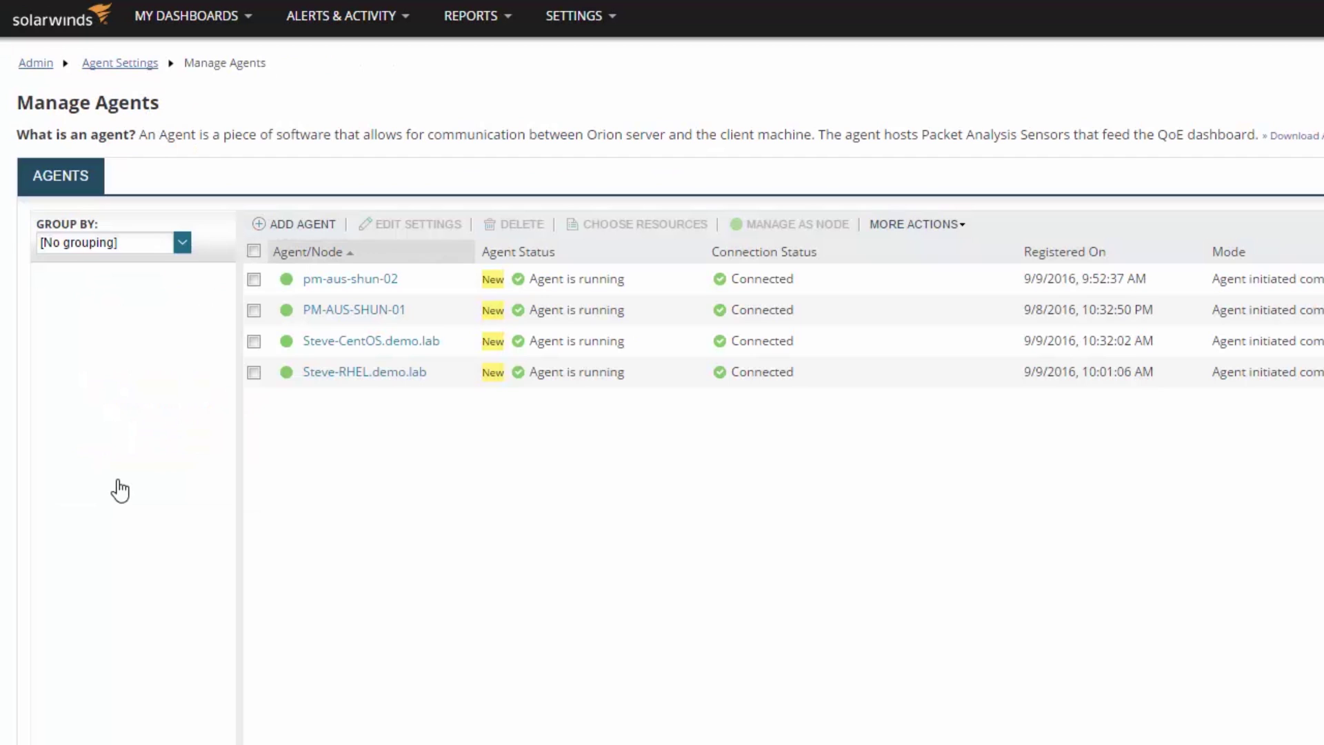